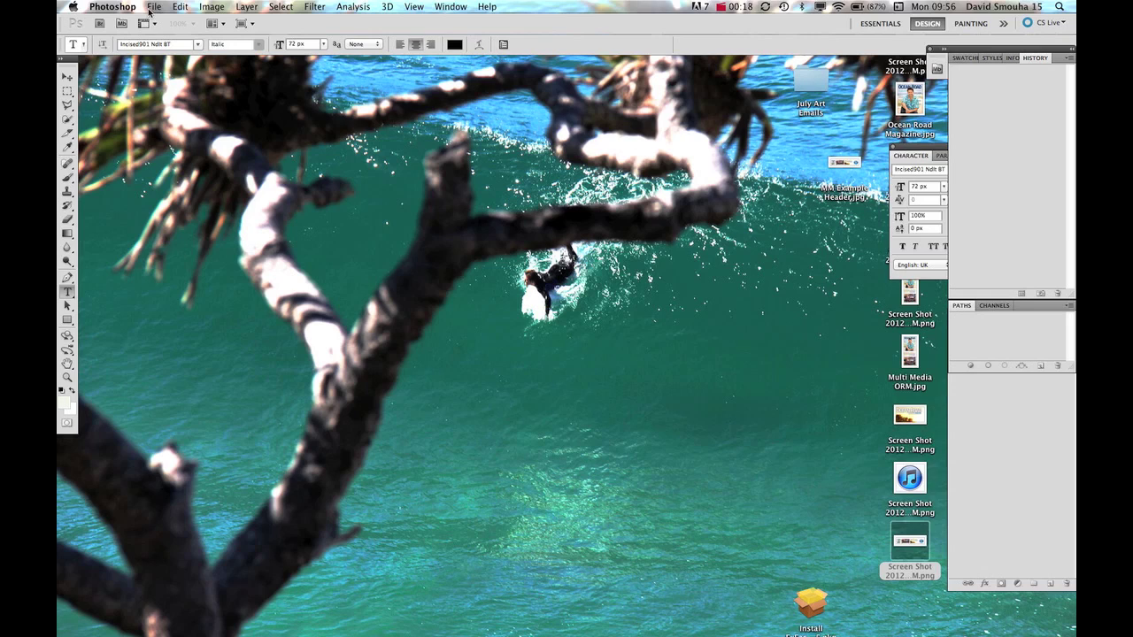
Start a new 1280×720 px, 72 ppi transparent document named 'Video Title'.
{"action": "left_click", "coordinate": [155, 9]}
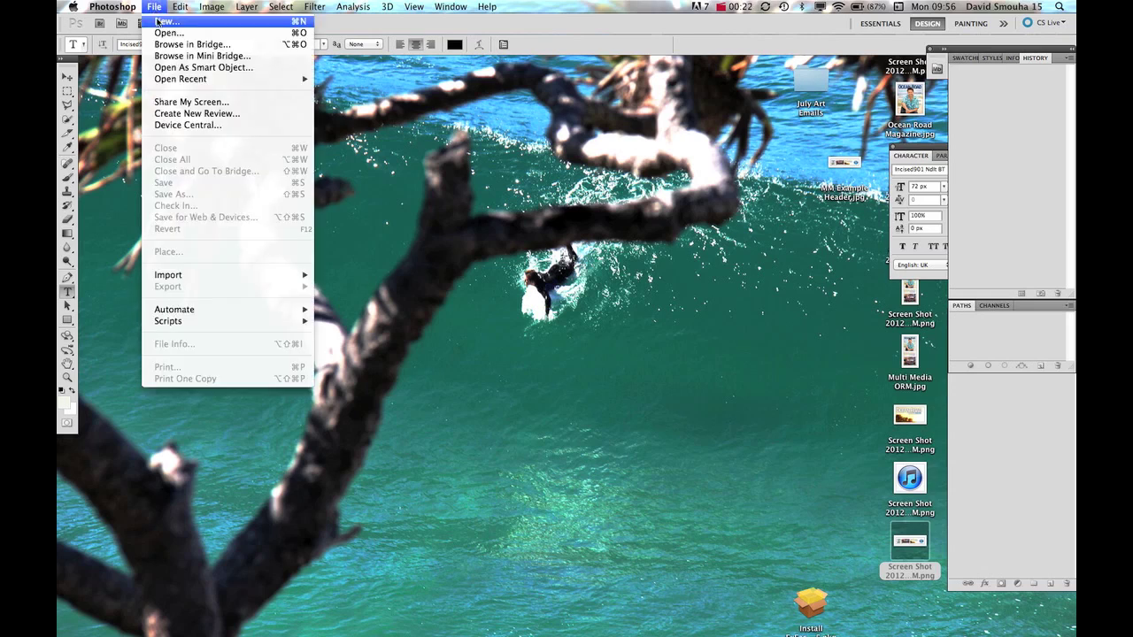
{"action": "left_click", "coordinate": [157, 21]}
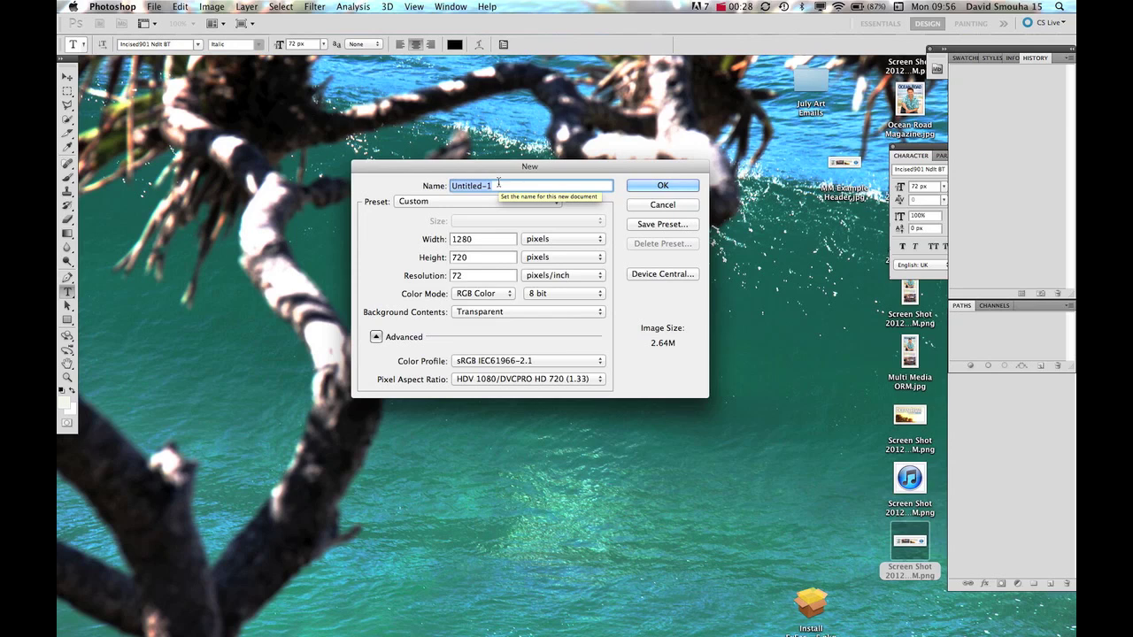
{"action": "type", "text": "Vid"}
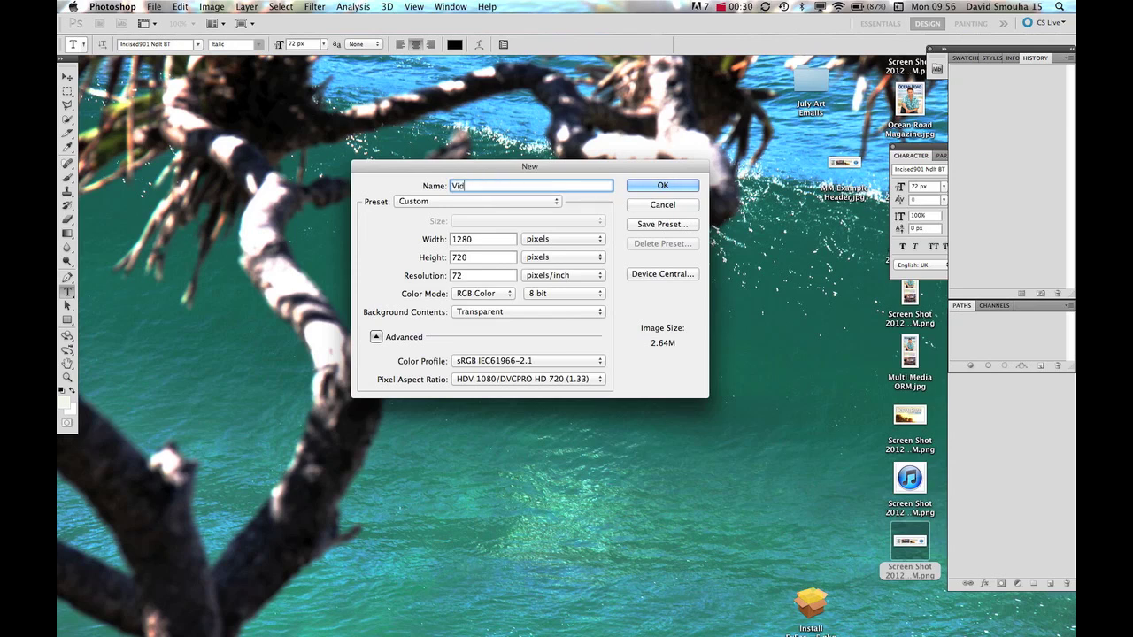
{"action": "type", "text": "eo Titl"}
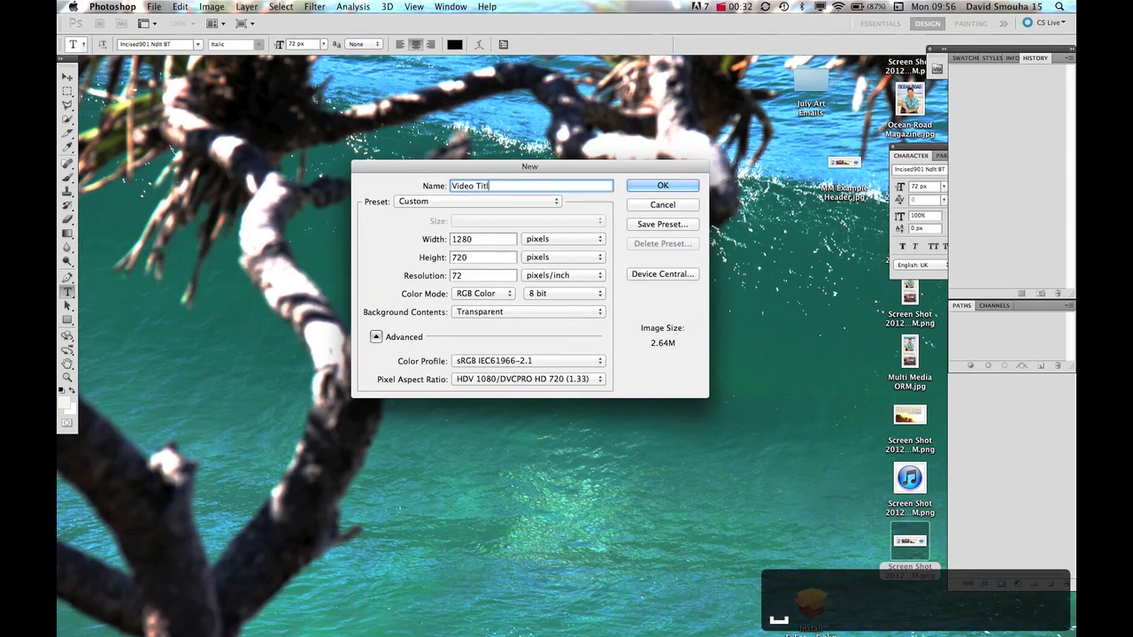
{"action": "type", "text": "e"}
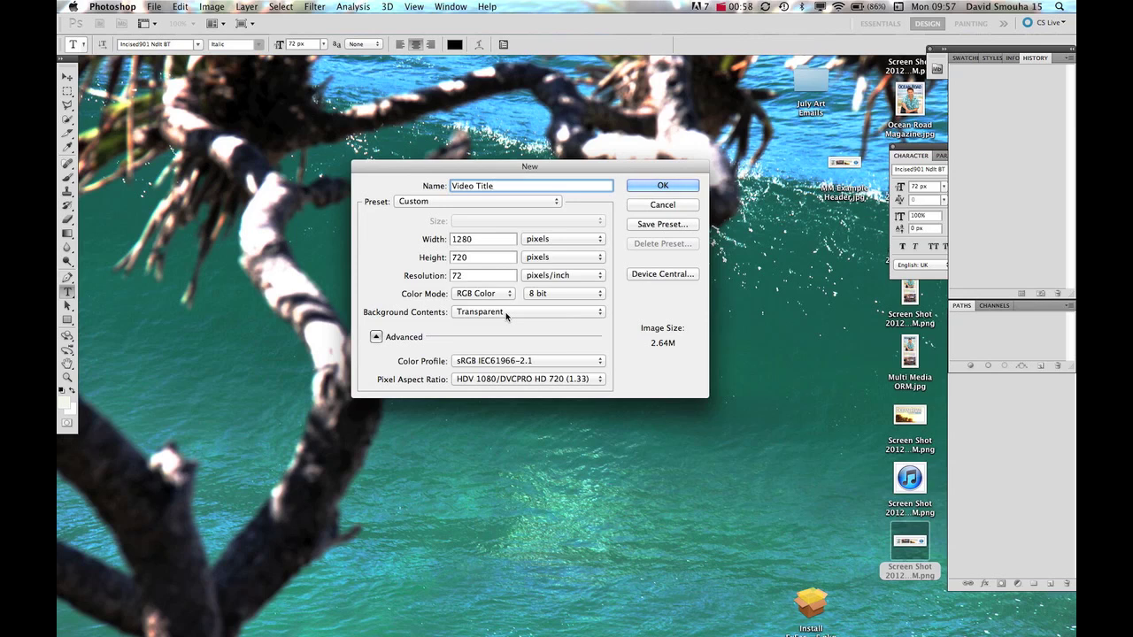
Create the Video Title canvas and switch off Pixel Aspect Ratio Correction so it displays unscaled.
{"action": "left_click", "coordinate": [661, 186]}
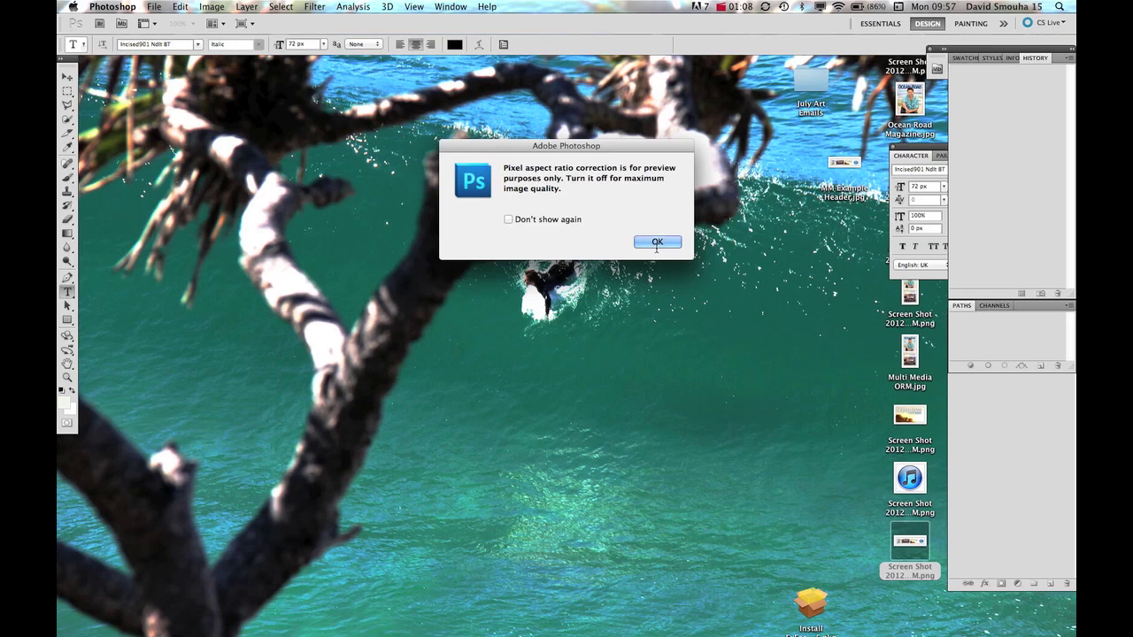
{"action": "left_click", "coordinate": [657, 243]}
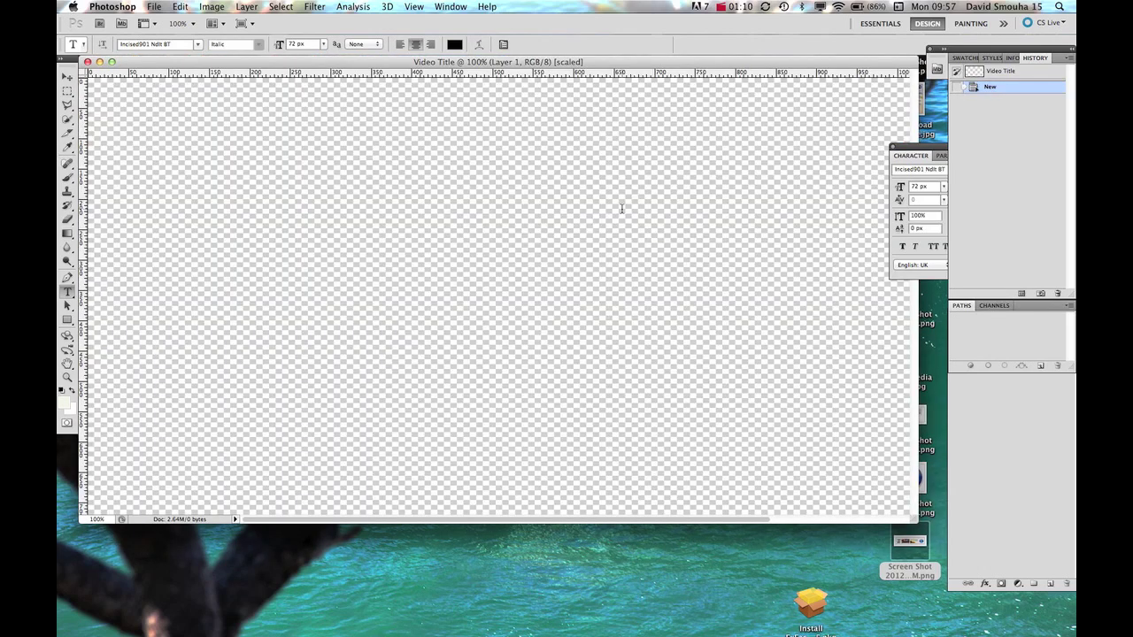
{"action": "left_click", "coordinate": [416, 7]}
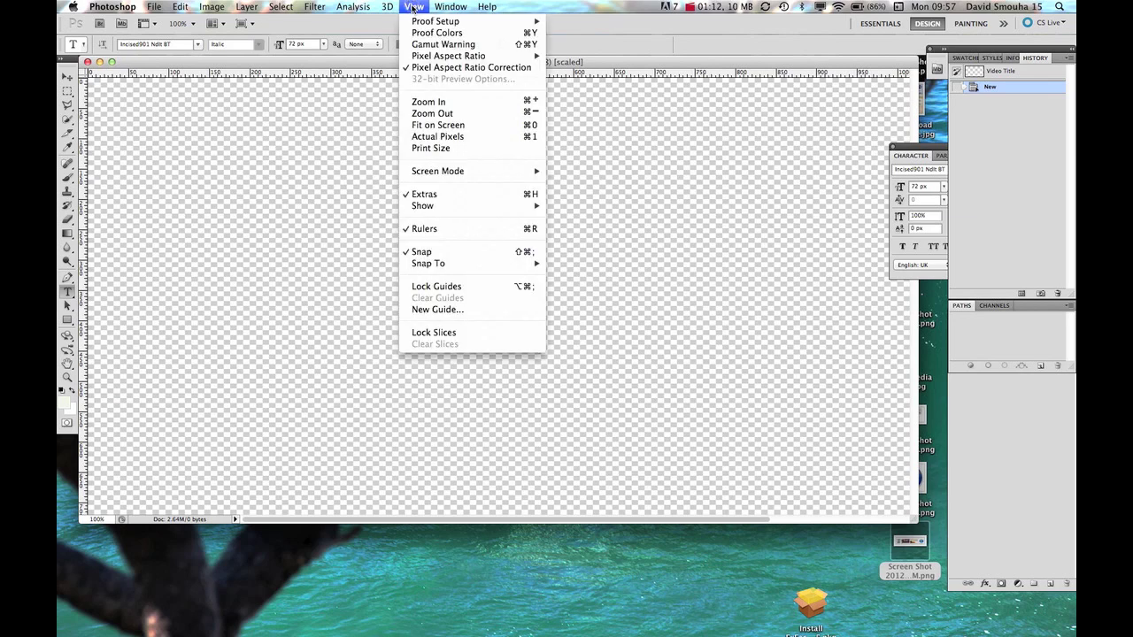
{"action": "left_click", "coordinate": [427, 68]}
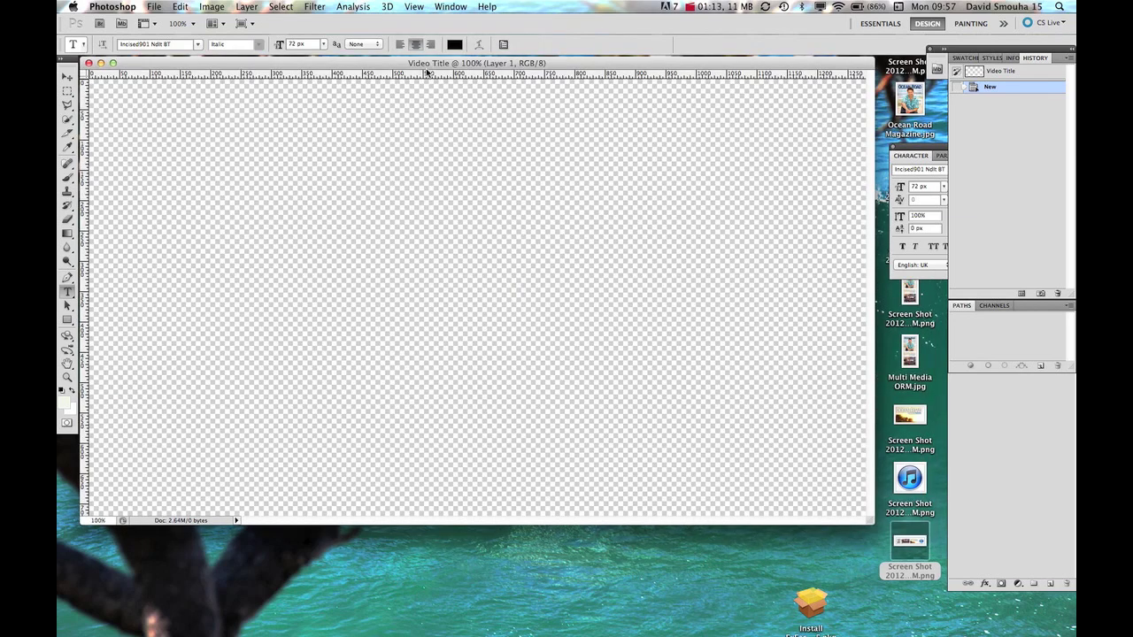
Select the Horizontal Type Tool and keep Incised901 Ndlt BT as the font family.
{"action": "left_click", "coordinate": [68, 295]}
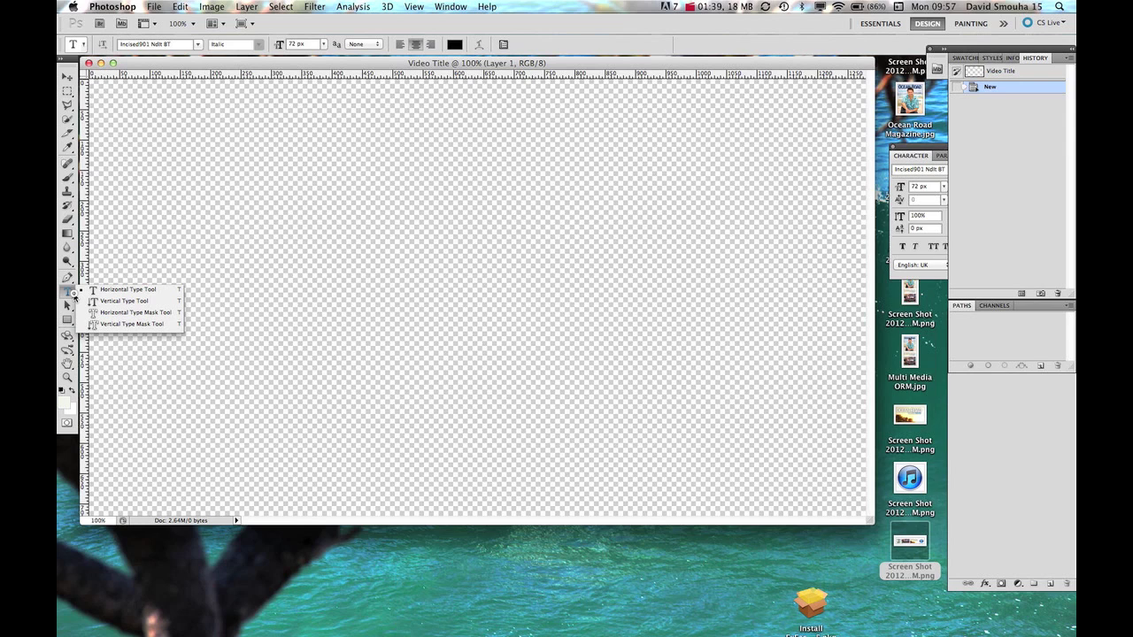
{"action": "left_click", "coordinate": [98, 293]}
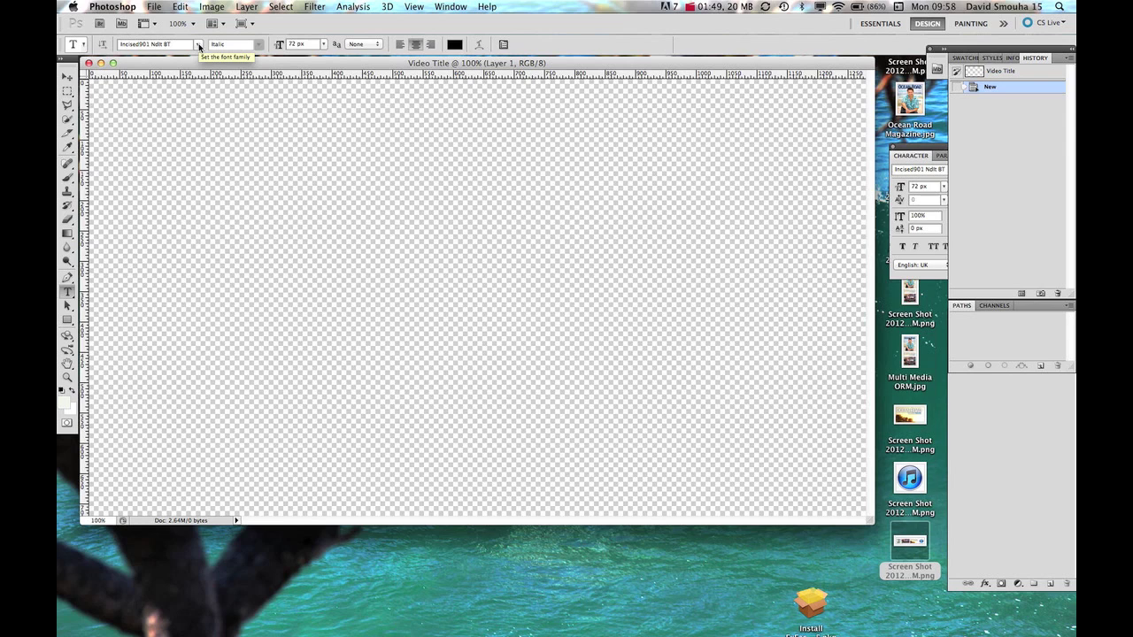
{"action": "left_click", "coordinate": [199, 45]}
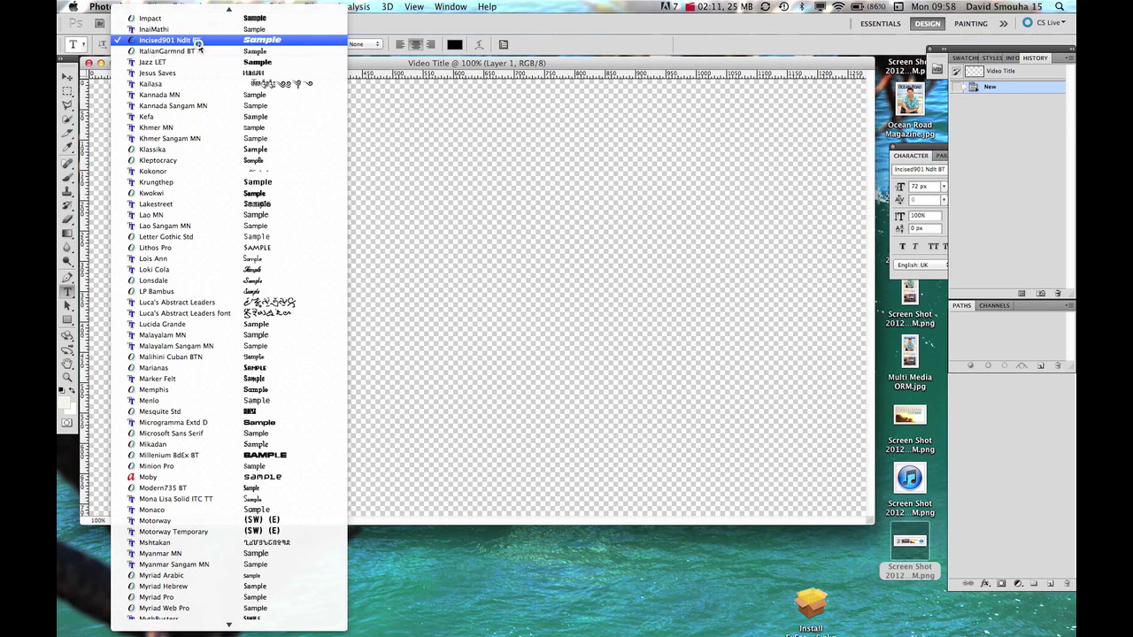
{"action": "left_click", "coordinate": [200, 44]}
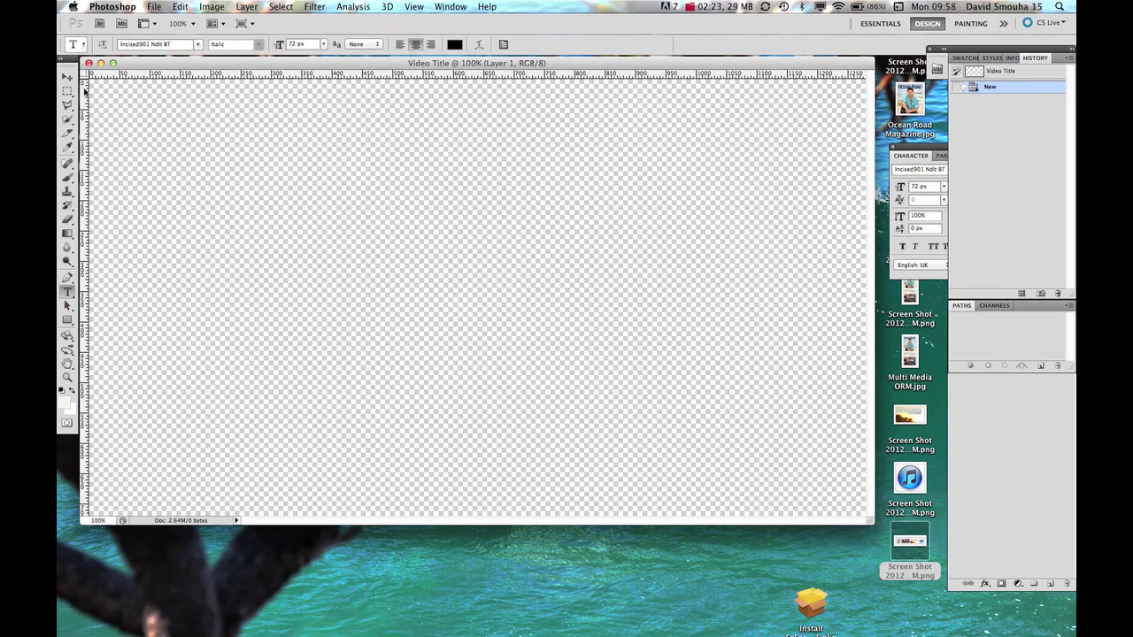
Drag a vertical guide from the left ruler to the 640 px canvas centre.
{"action": "left_click_drag", "start_coordinate": [85, 89], "coordinate": [482, 104]}
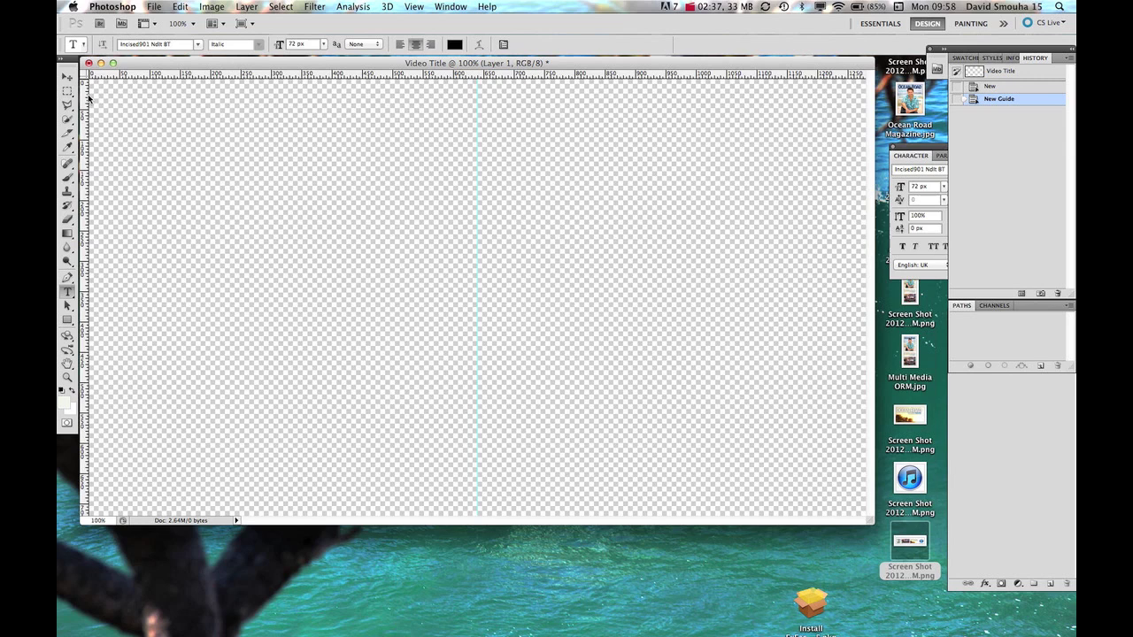
{"action": "left_click_drag", "start_coordinate": [88, 97], "coordinate": [76, 135]}
Type 'Video Title', 'Multimedia Cert iii' and 'Mur'Bah' on three lines, correcting the last to Murwillumbah.
{"action": "left_click", "coordinate": [478, 202]}
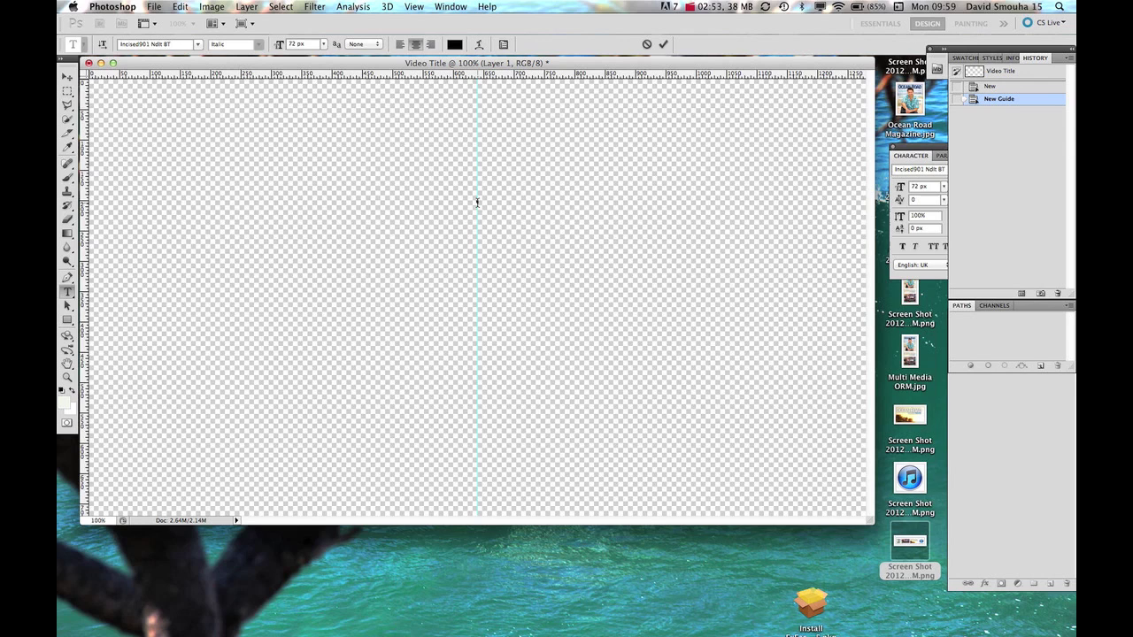
{"action": "type", "text": "Vid"}
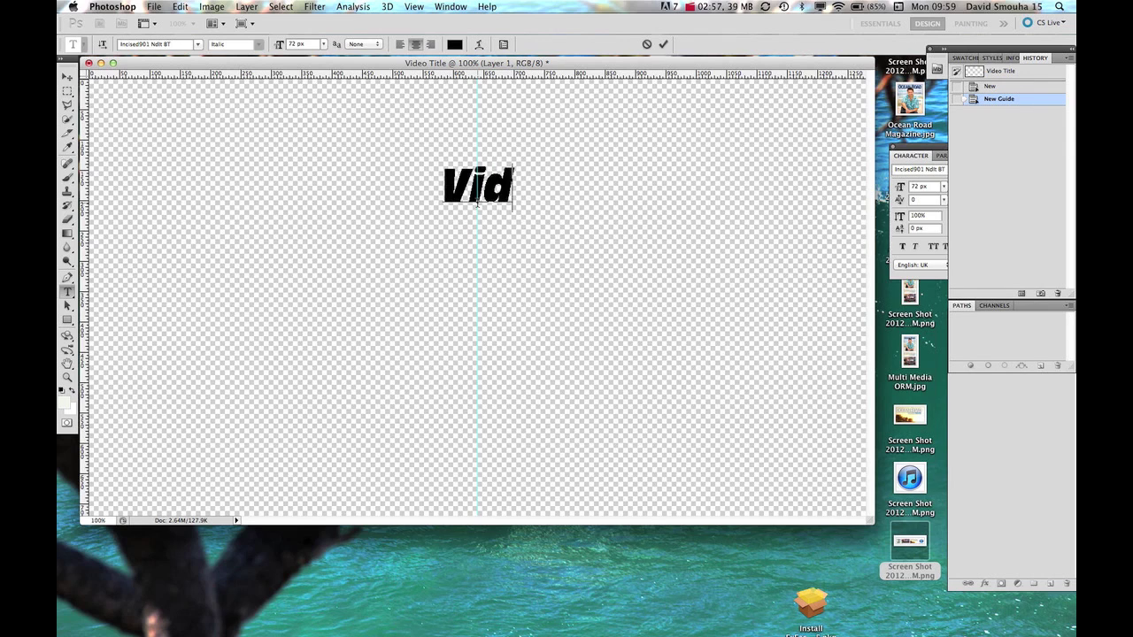
{"action": "type", "text": "eo T"}
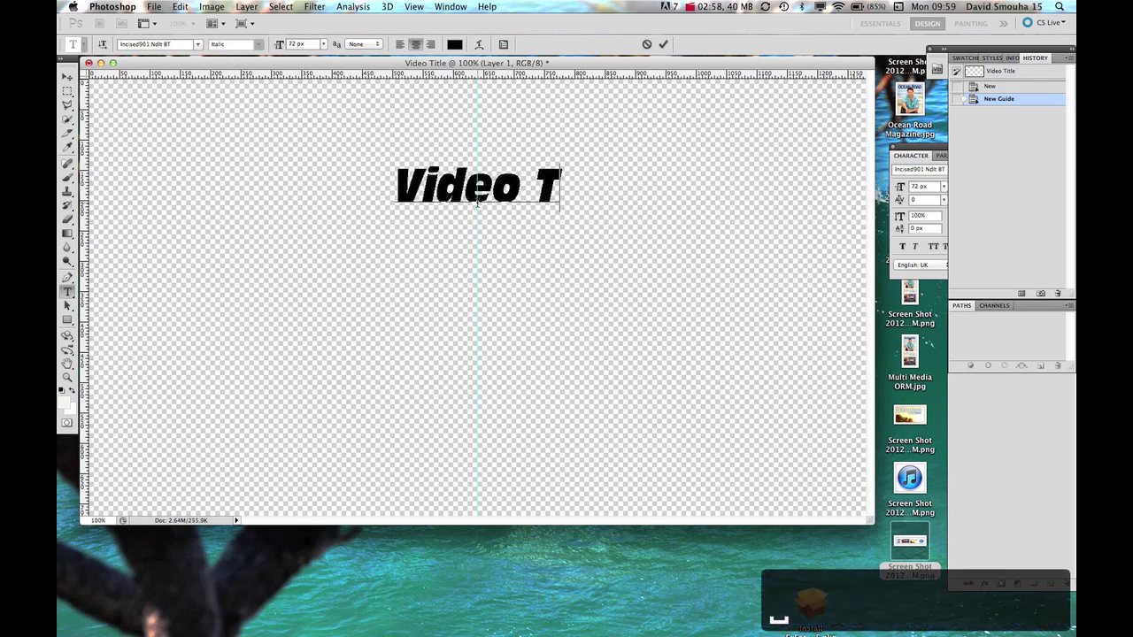
{"action": "type", "text": "itle"}
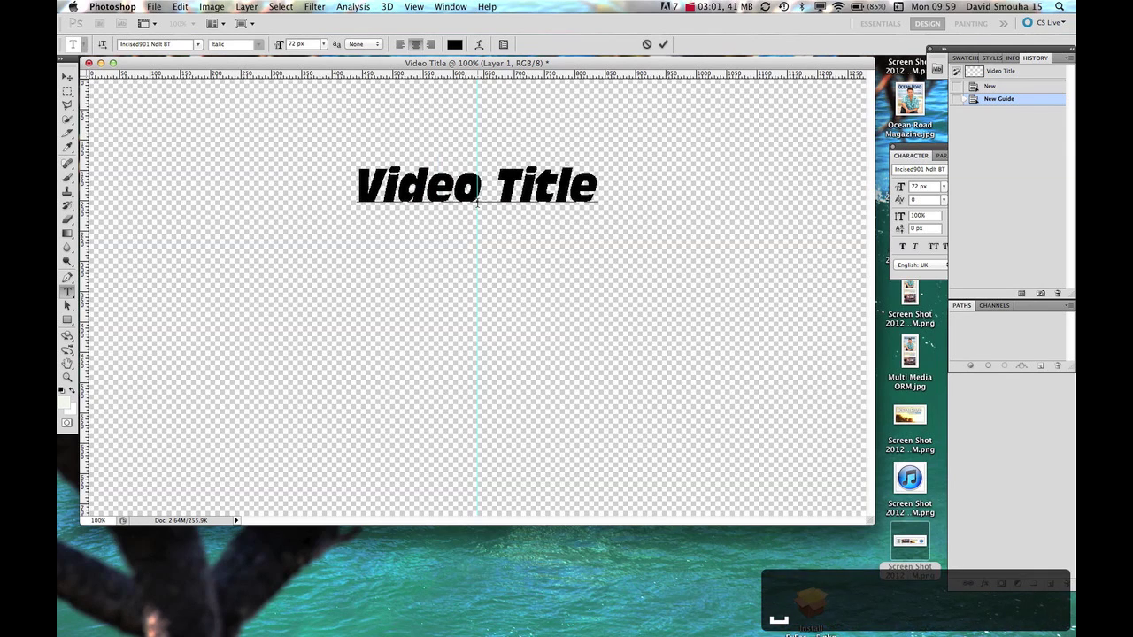
{"action": "key", "text": "Return"}
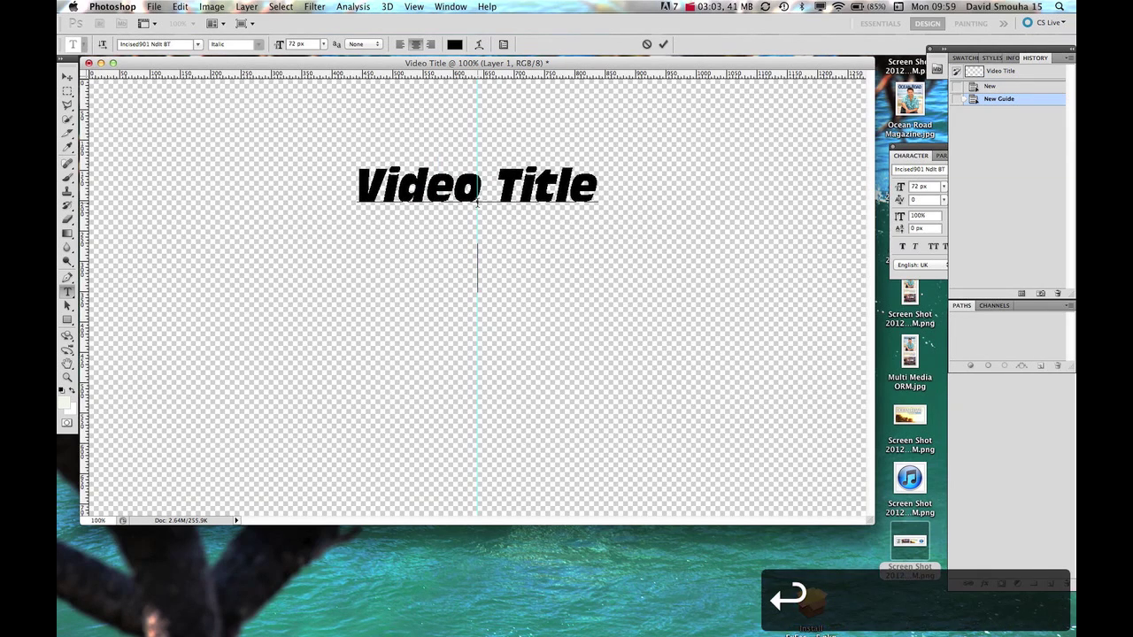
{"action": "type", "text": "Multimedia"}
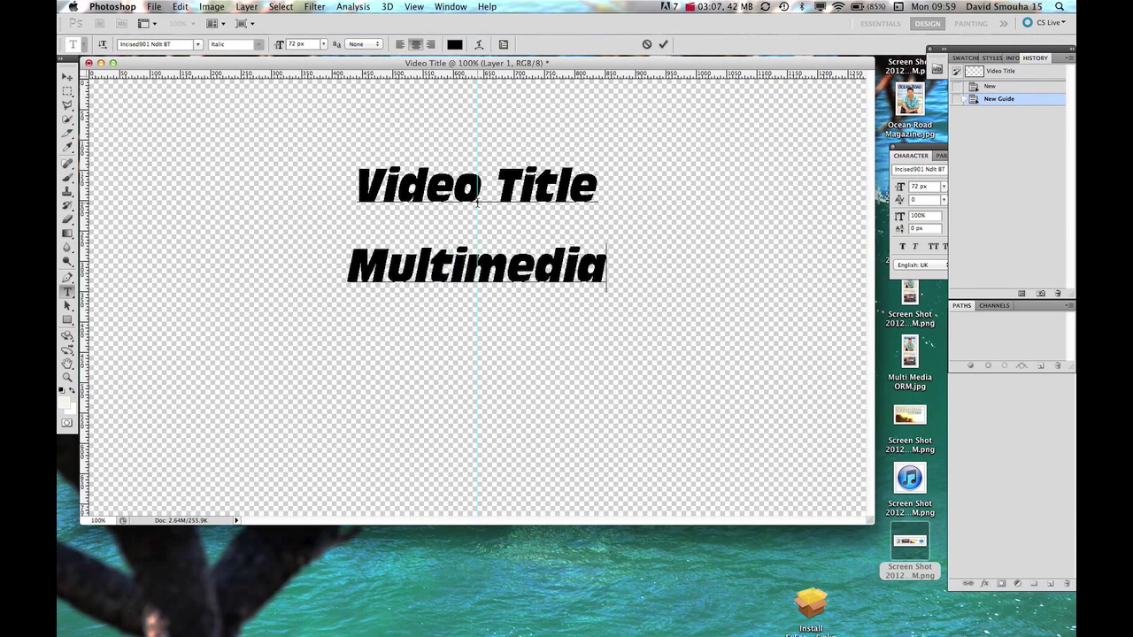
{"action": "type", "text": " Cert"}
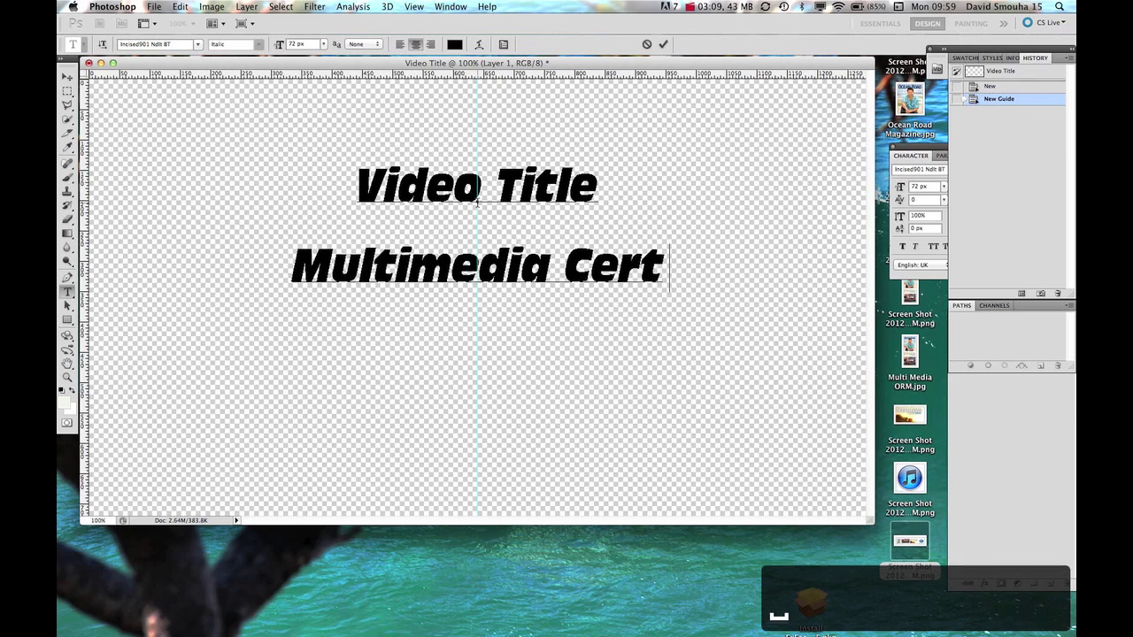
{"action": "type", "text": " iii"}
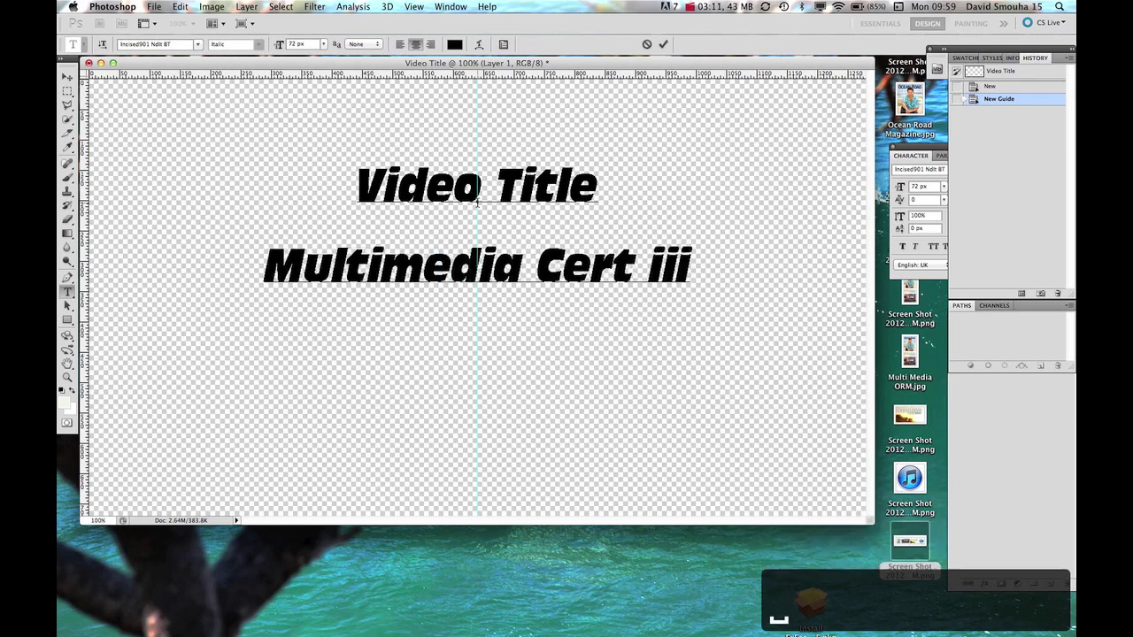
{"action": "key", "text": "Return"}
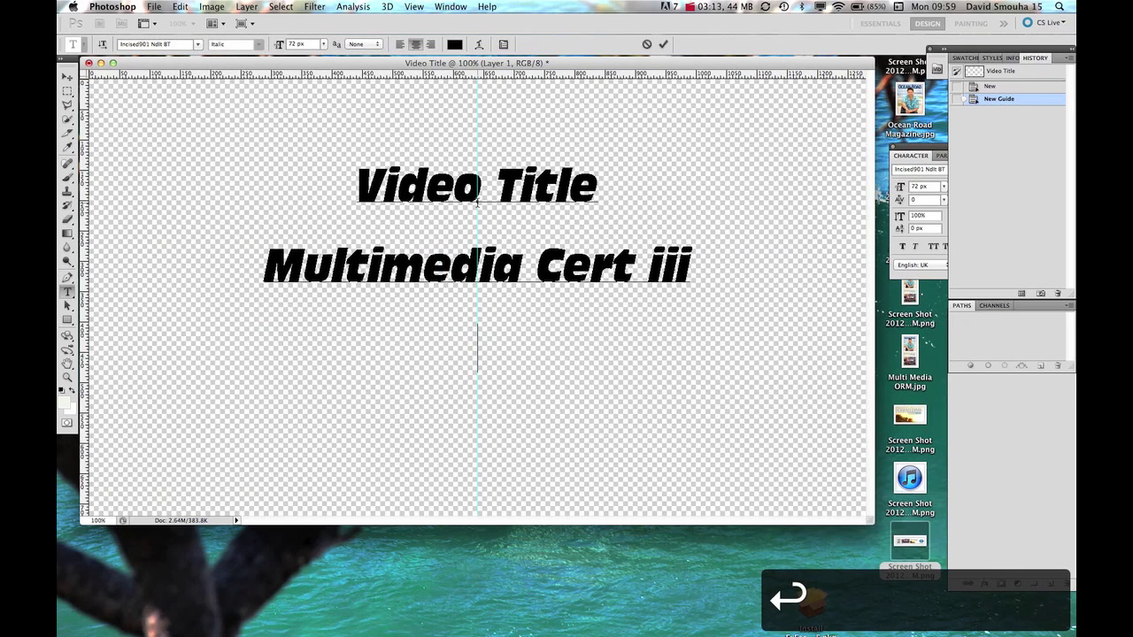
{"action": "type", "text": "Mur'"}
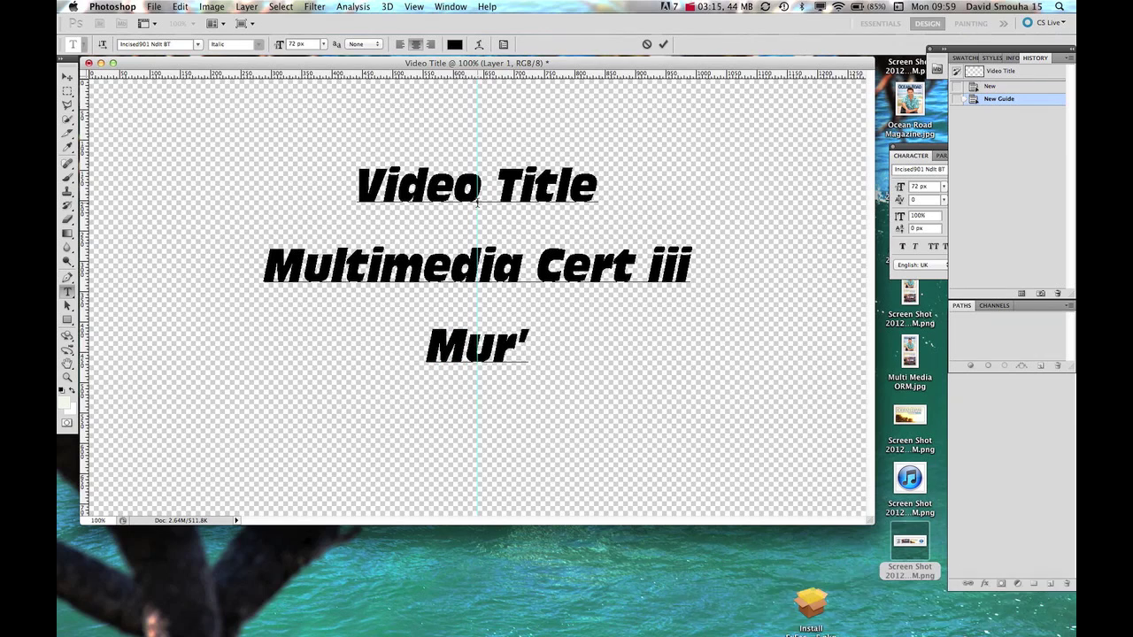
{"action": "type", "text": "Bah"}
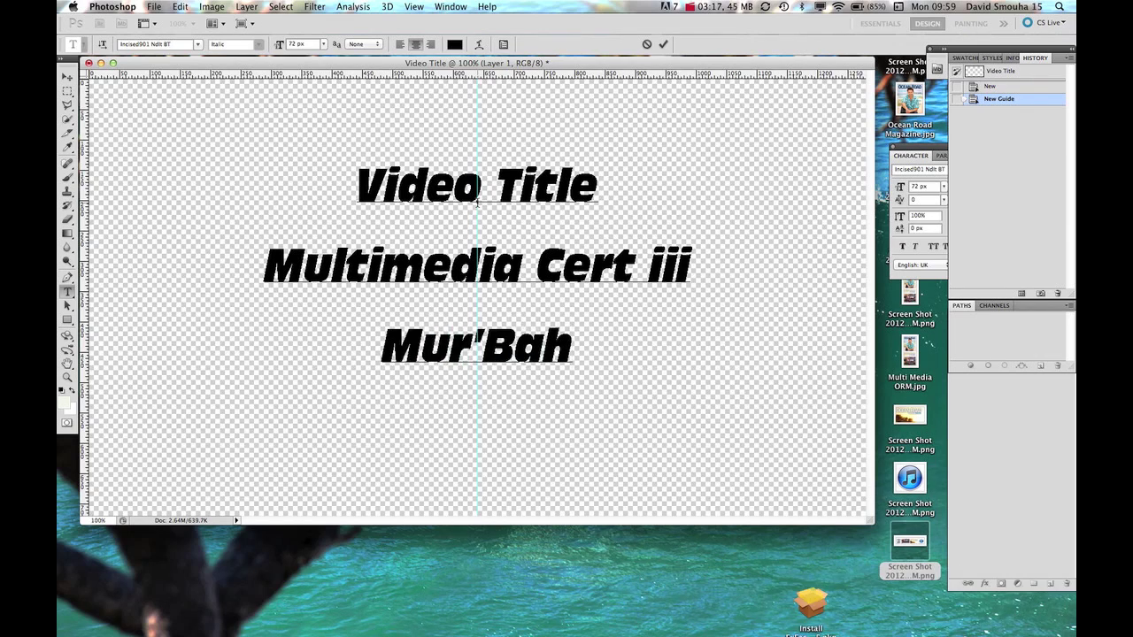
{"action": "key", "text": "BackSpace"}
{"action": "key", "text": "BackSpace"}
{"action": "key", "text": "BackSpace"}
{"action": "key", "text": "BackSpace"}
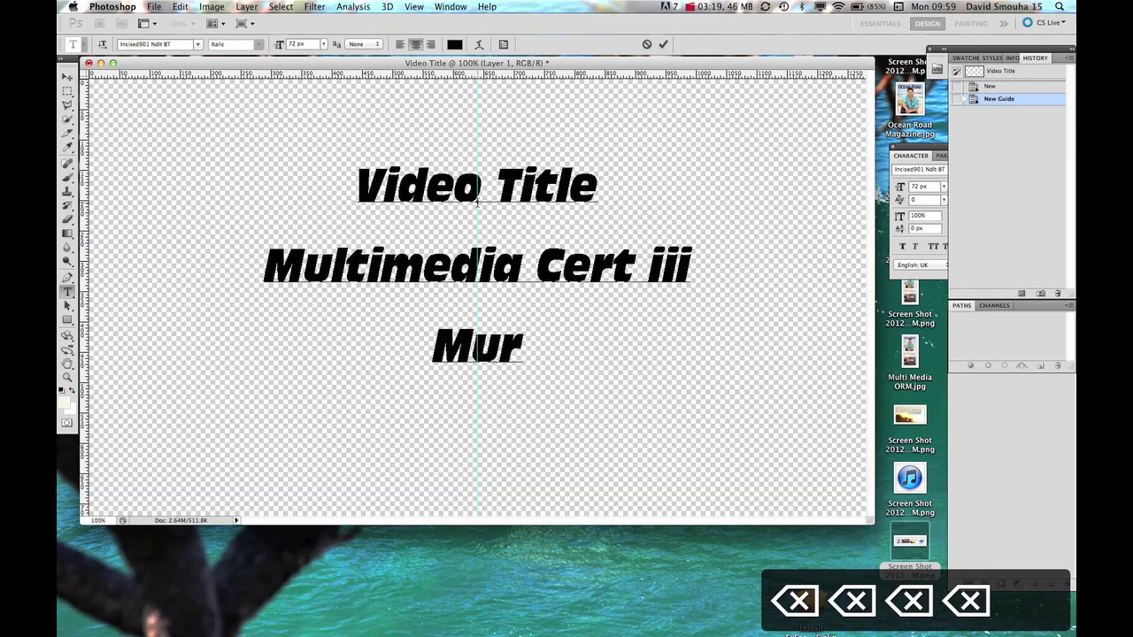
{"action": "type", "text": "willum"}
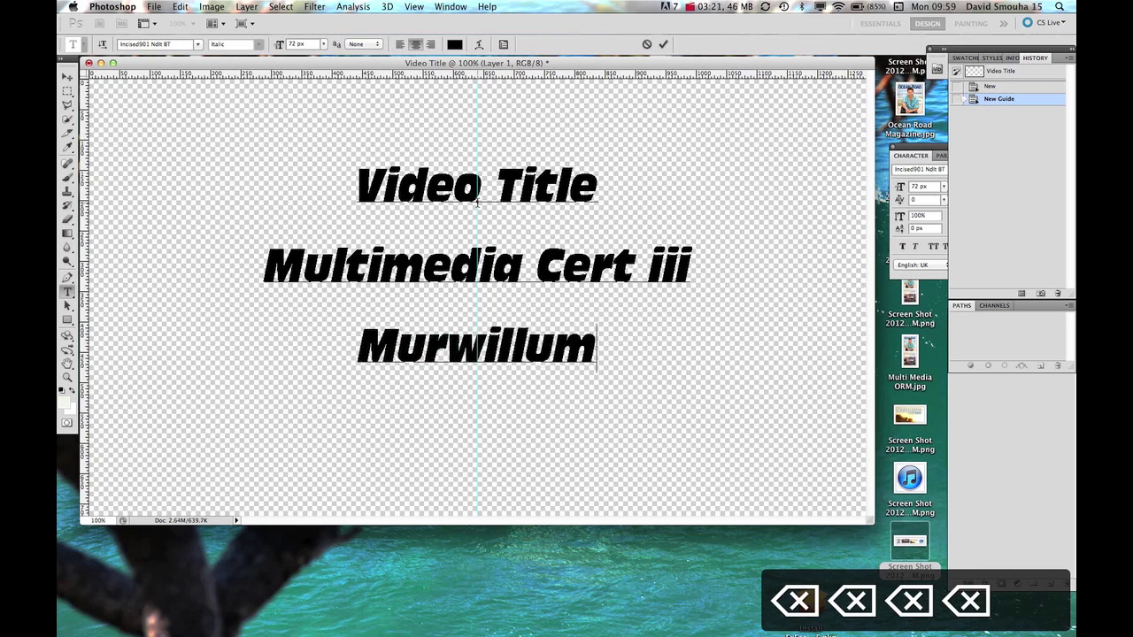
{"action": "type", "text": "bah"}
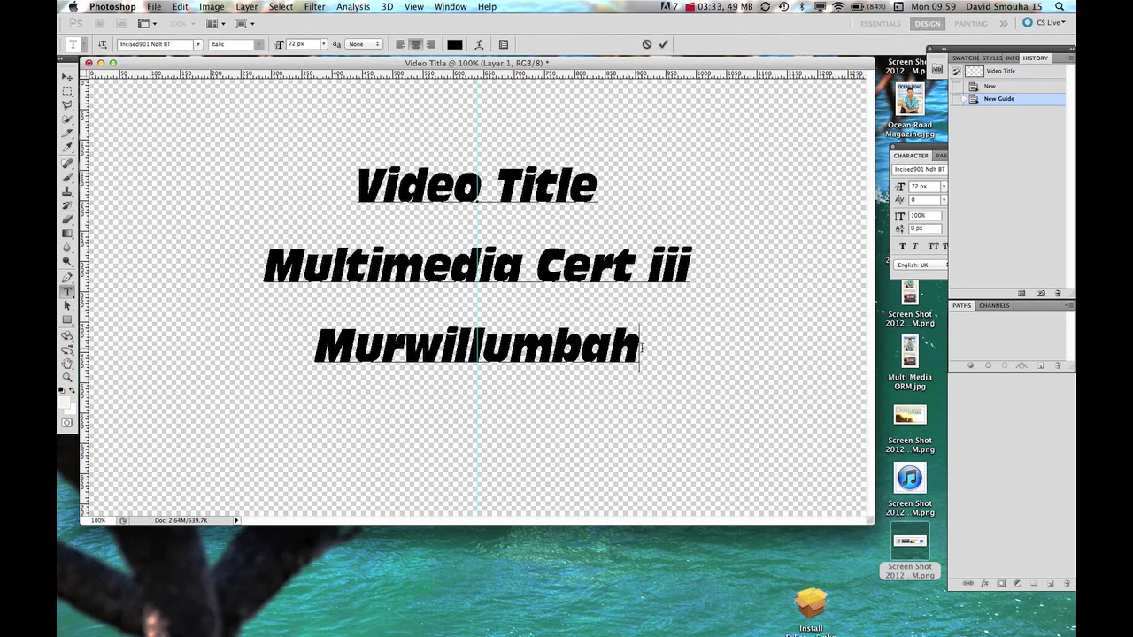
Select all three title lines and set their leading to 133 px in the Character panel.
{"action": "left_click_drag", "start_coordinate": [642, 347], "coordinate": [285, 203]}
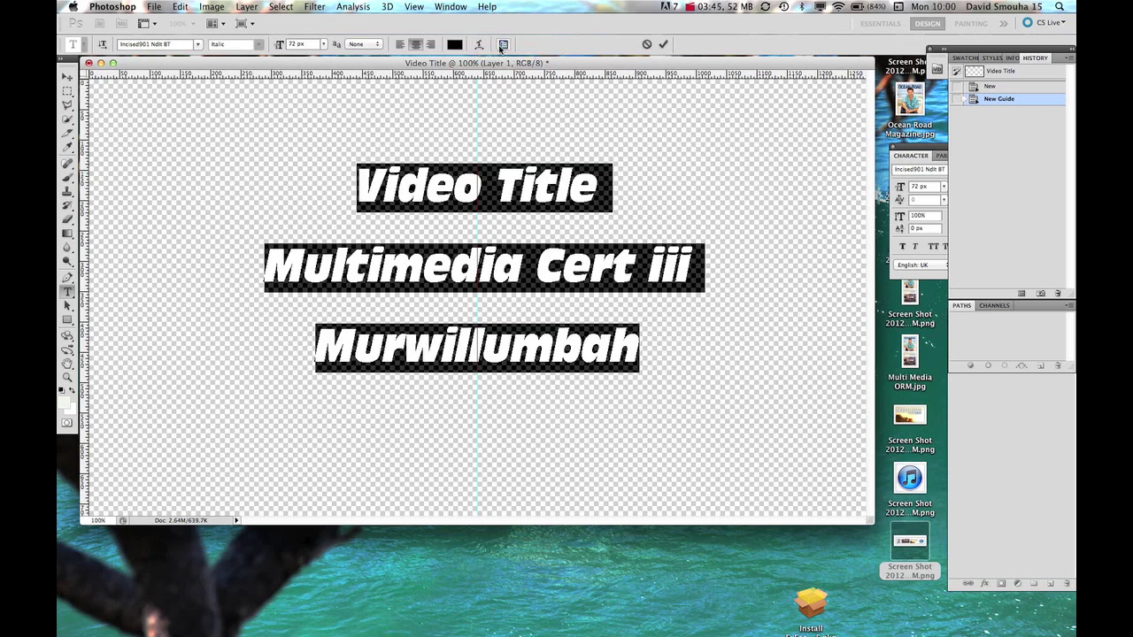
{"action": "left_click", "coordinate": [503, 45]}
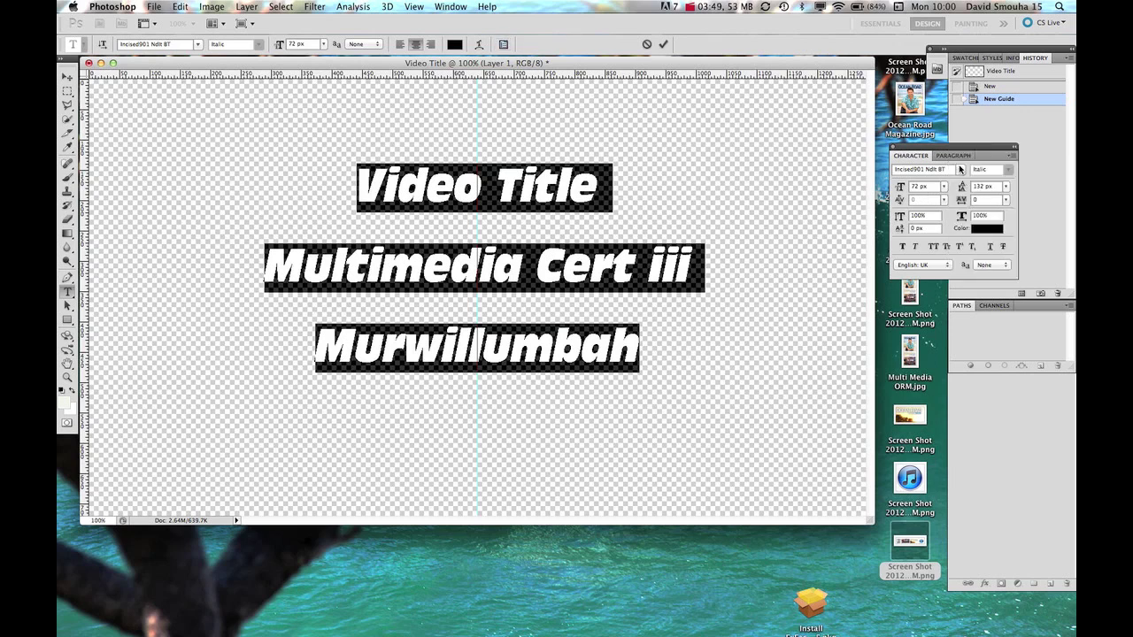
{"action": "left_click_drag", "start_coordinate": [947, 149], "coordinate": [823, 173]}
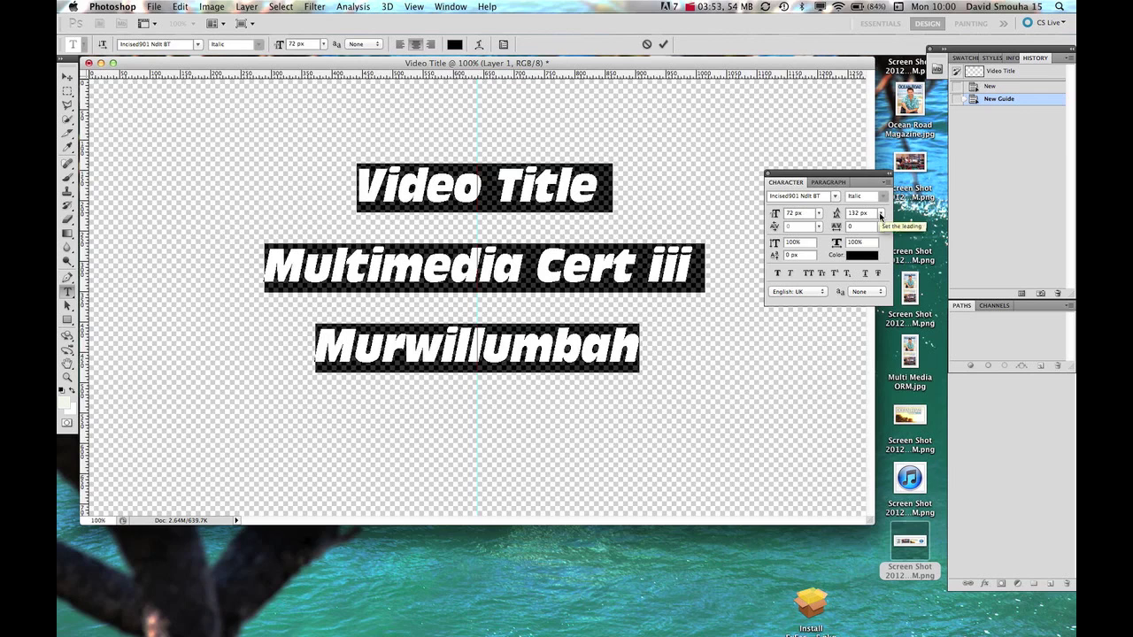
{"action": "left_click", "coordinate": [881, 214]}
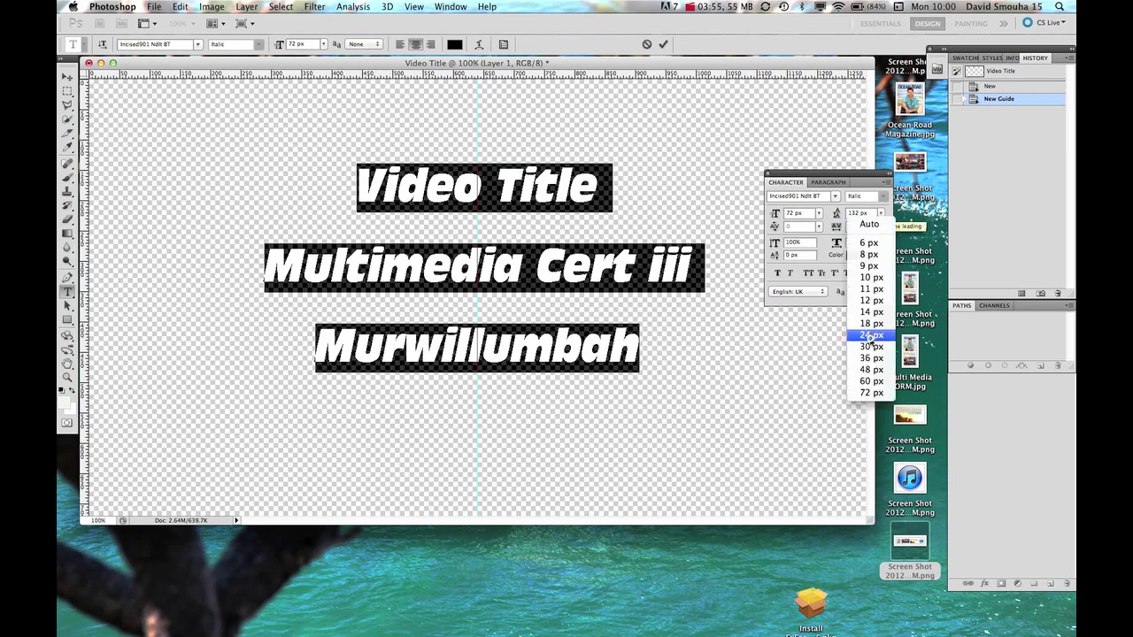
{"action": "left_click", "coordinate": [872, 393]}
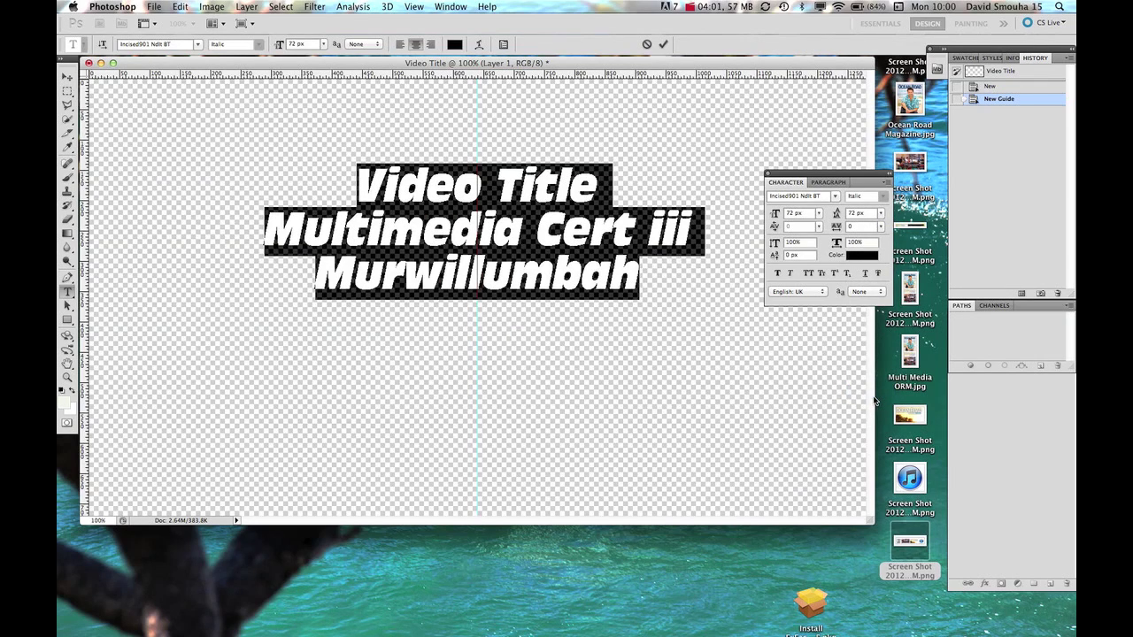
{"action": "left_click", "coordinate": [856, 212]}
{"action": "type", "text": "130"}
{"action": "key", "text": "BackSpace"}
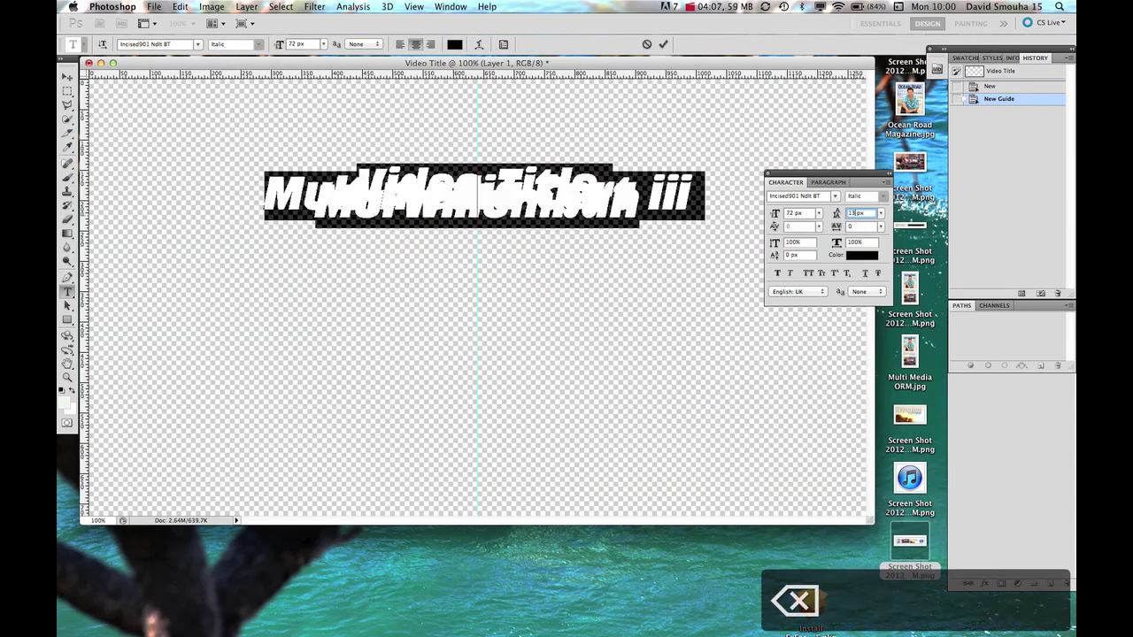
{"action": "type", "text": "3"}
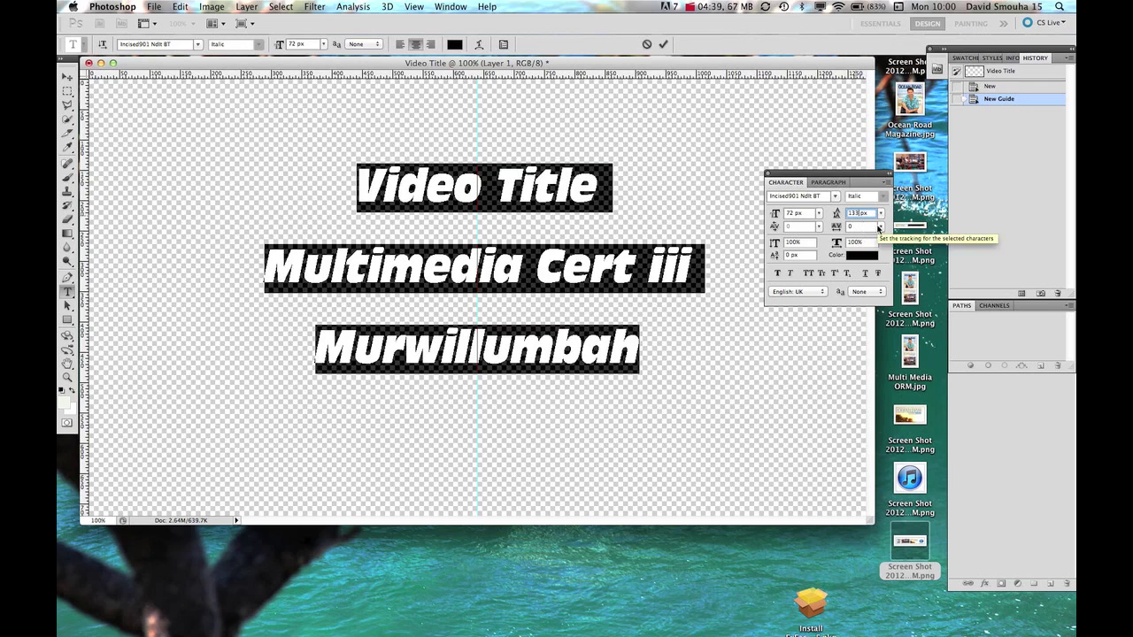
{"action": "key", "text": "Return"}
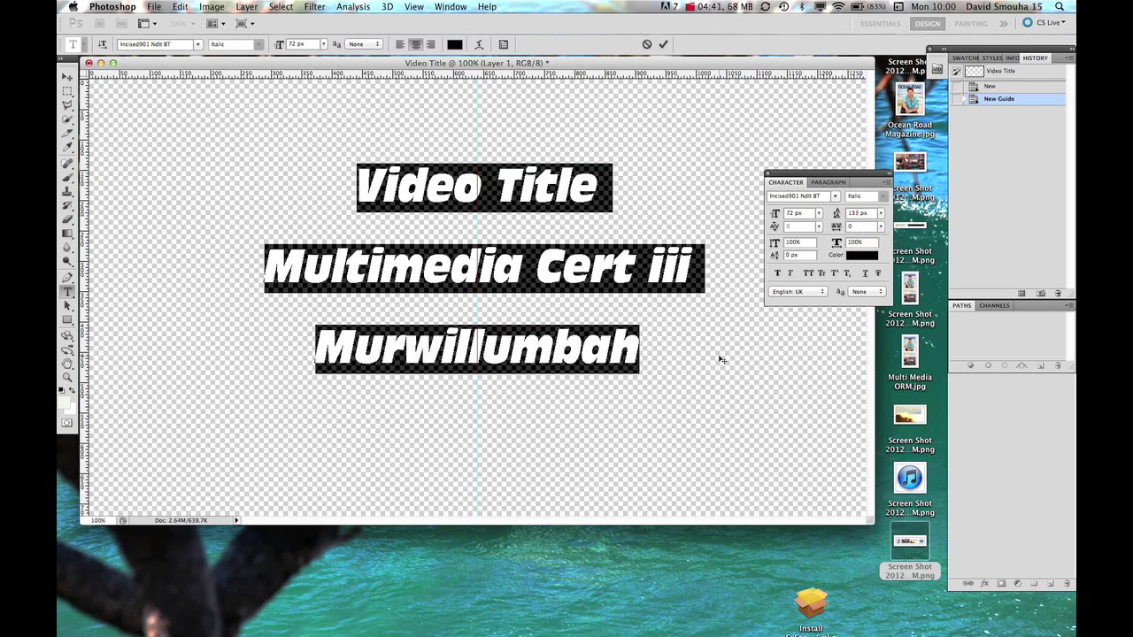
Commit the text, then recolour all three title lines to near-white fffafa and commit.
{"action": "left_click", "coordinate": [663, 43]}
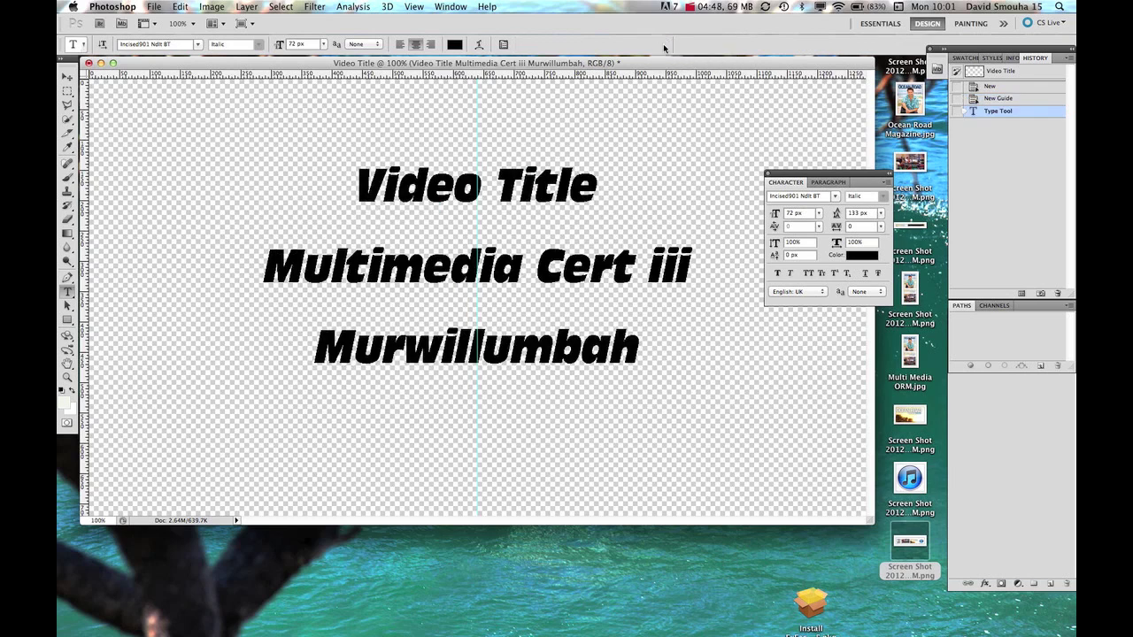
{"action": "left_click_drag", "start_coordinate": [800, 173], "coordinate": [864, 311]}
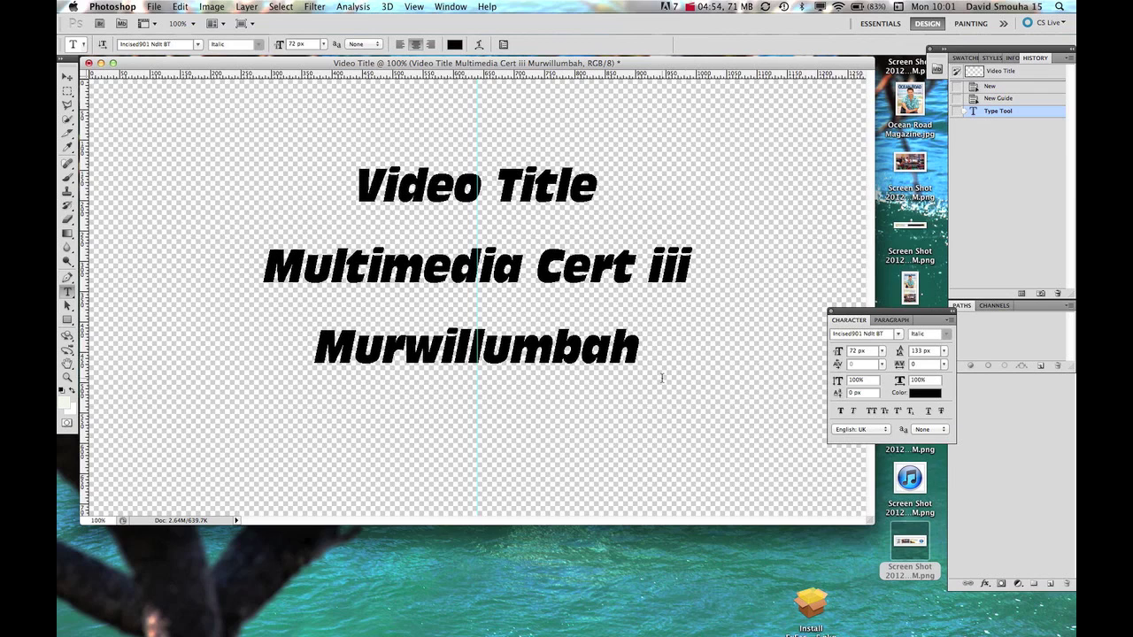
{"action": "left_click_drag", "start_coordinate": [639, 350], "coordinate": [239, 228]}
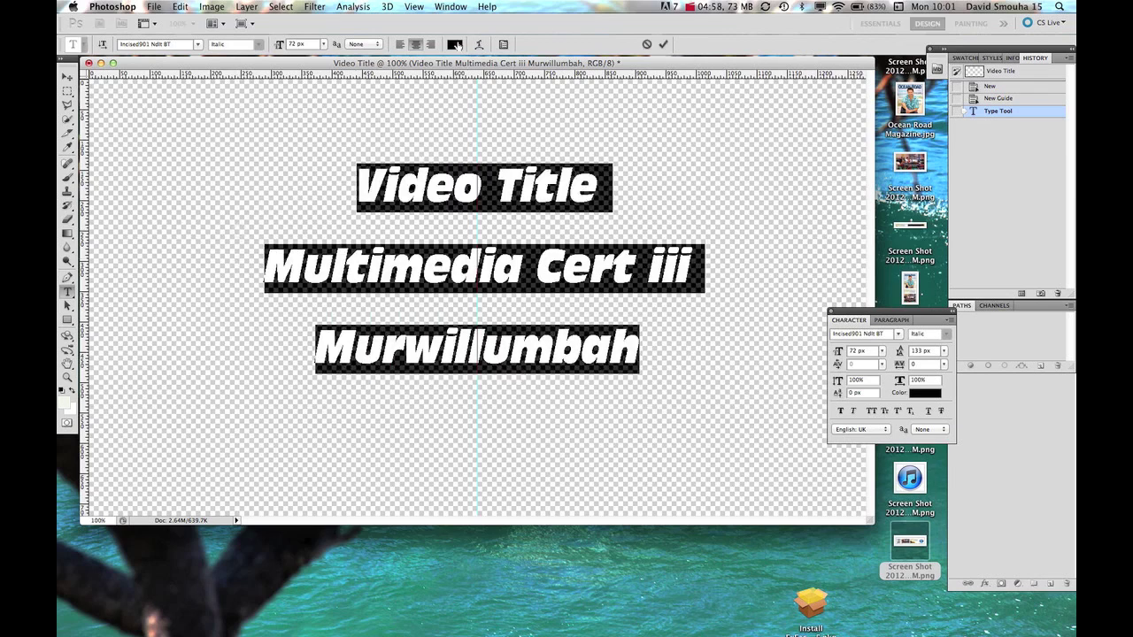
{"action": "left_click", "coordinate": [455, 45]}
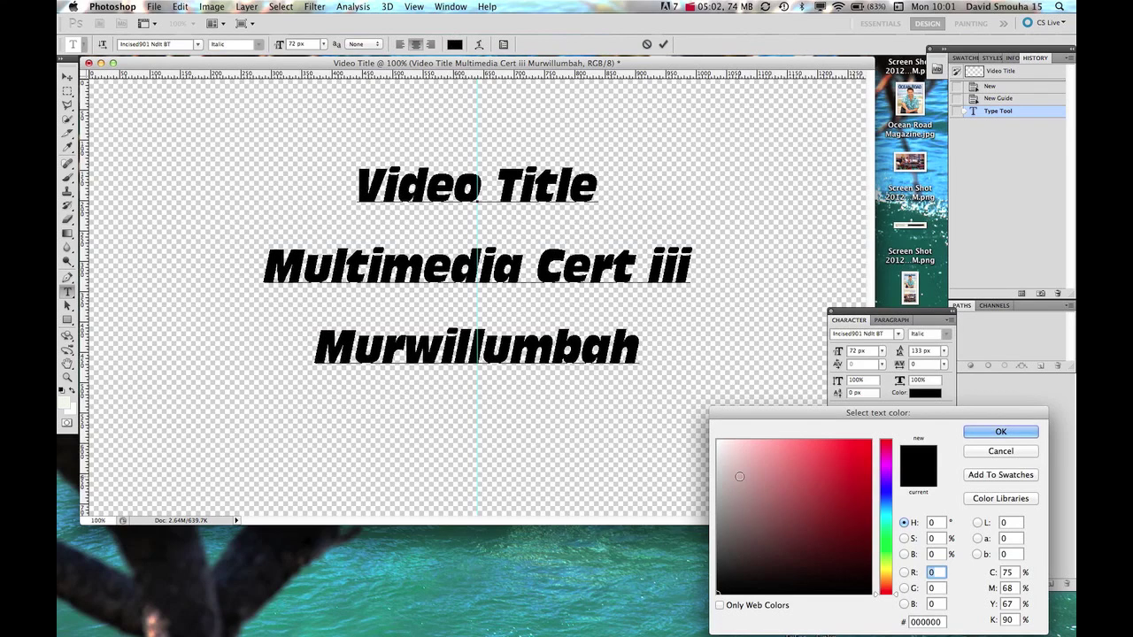
{"action": "left_click", "coordinate": [720, 440]}
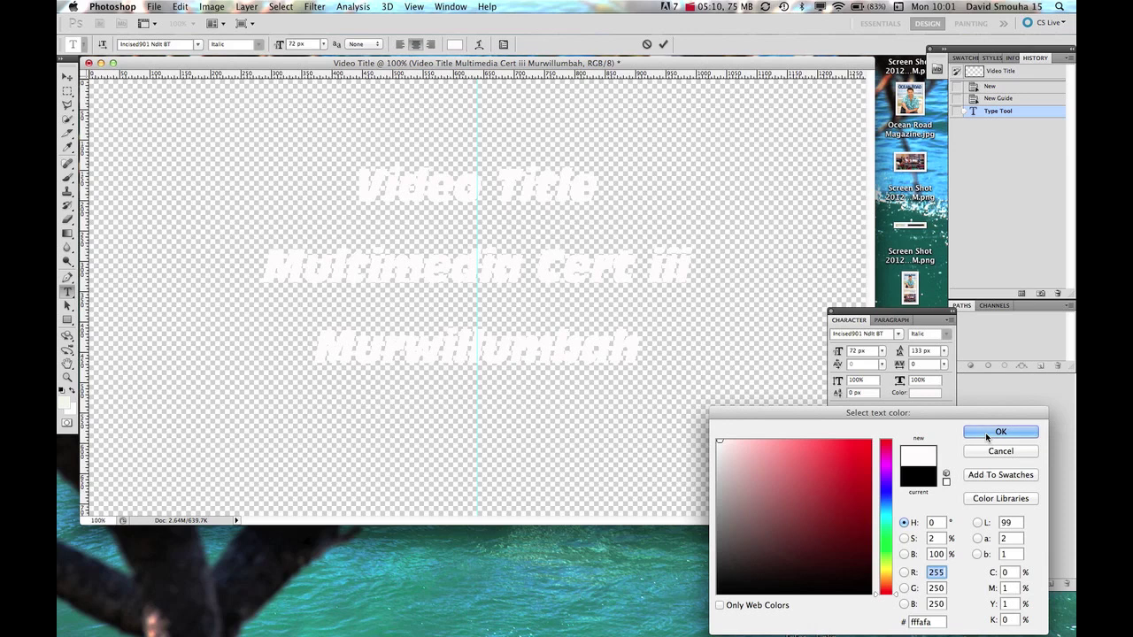
{"action": "left_click", "coordinate": [1000, 432]}
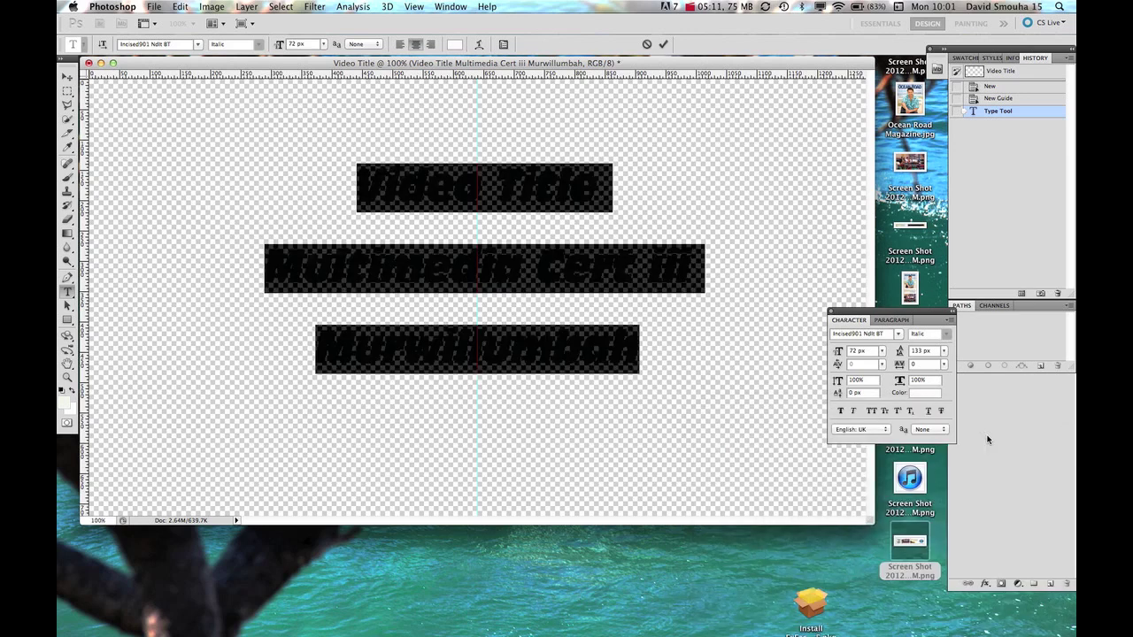
{"action": "left_click", "coordinate": [664, 359]}
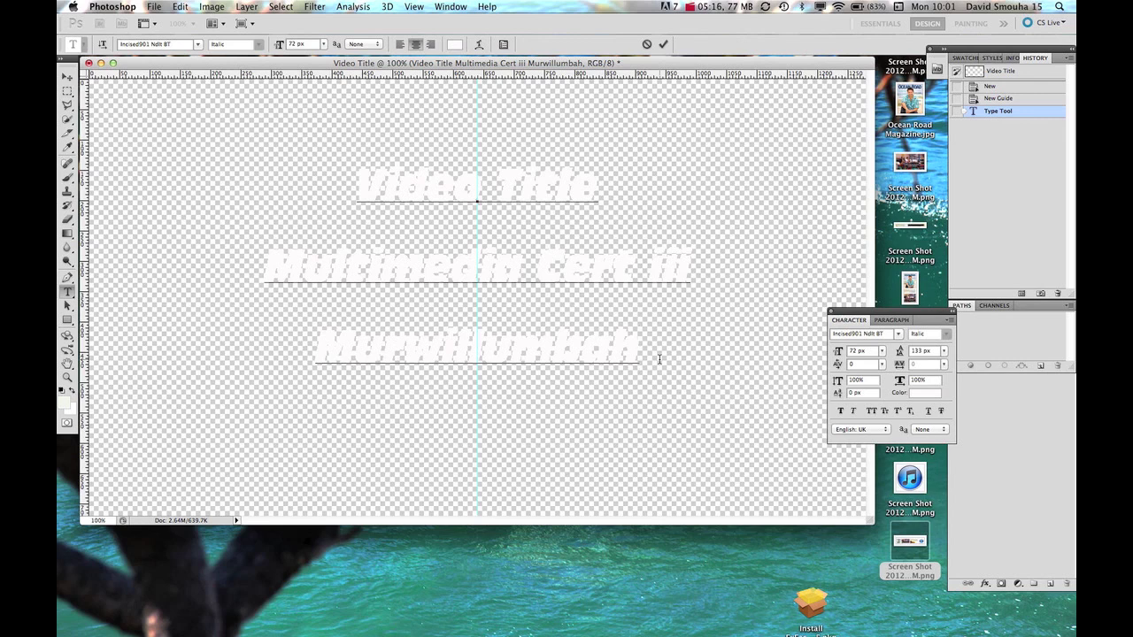
{"action": "left_click", "coordinate": [663, 44]}
{"action": "key", "text": "F7"}
Add a Drop Shadow layer style to the title layer from the fx menu.
{"action": "left_click_drag", "start_coordinate": [1011, 312], "coordinate": [880, 149]}
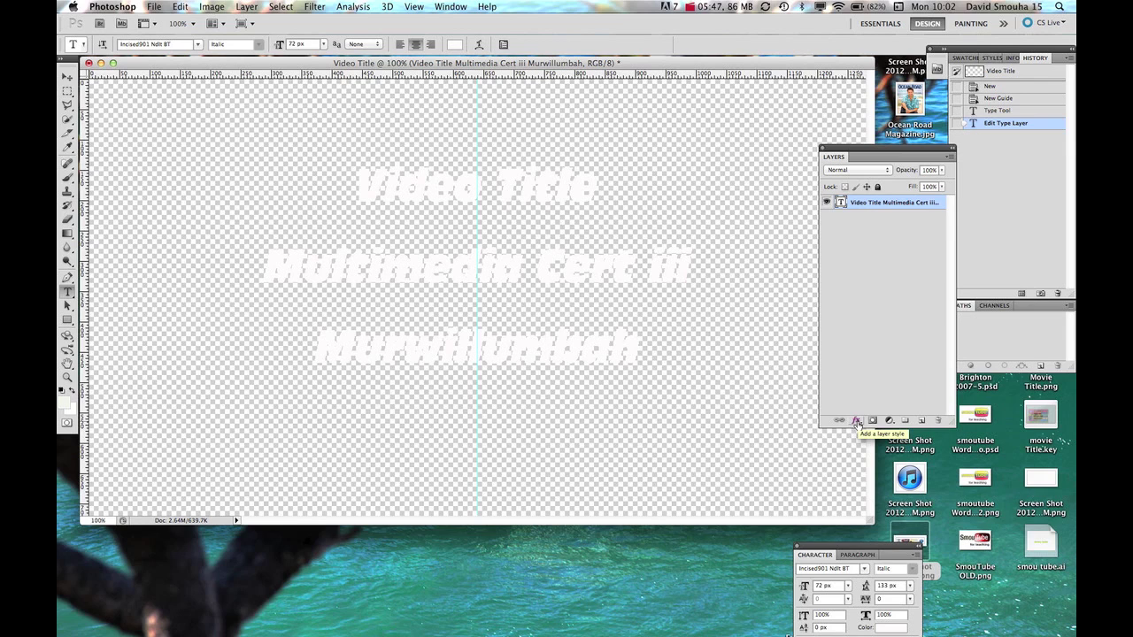
{"action": "left_click", "coordinate": [857, 422]}
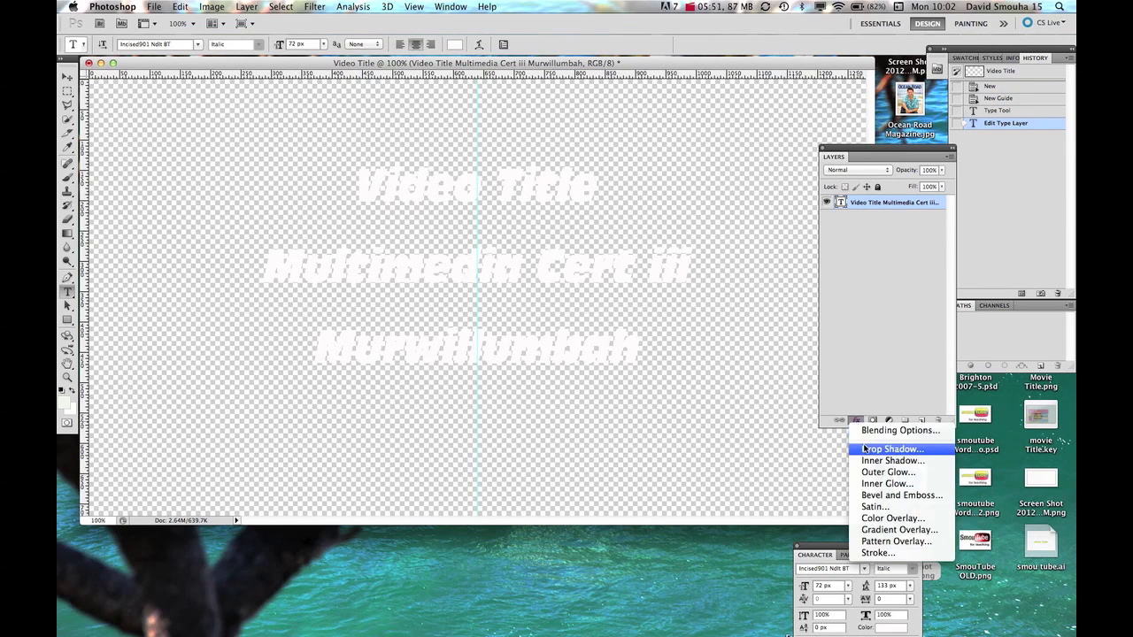
{"action": "left_click", "coordinate": [865, 450]}
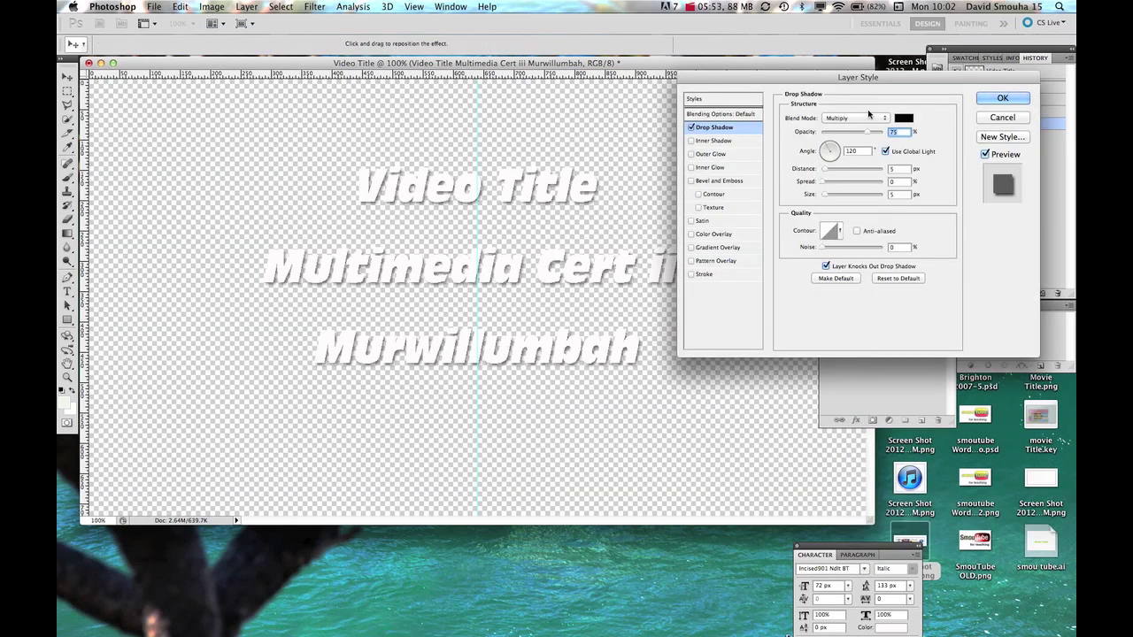
{"action": "left_click_drag", "start_coordinate": [809, 86], "coordinate": [866, 216]}
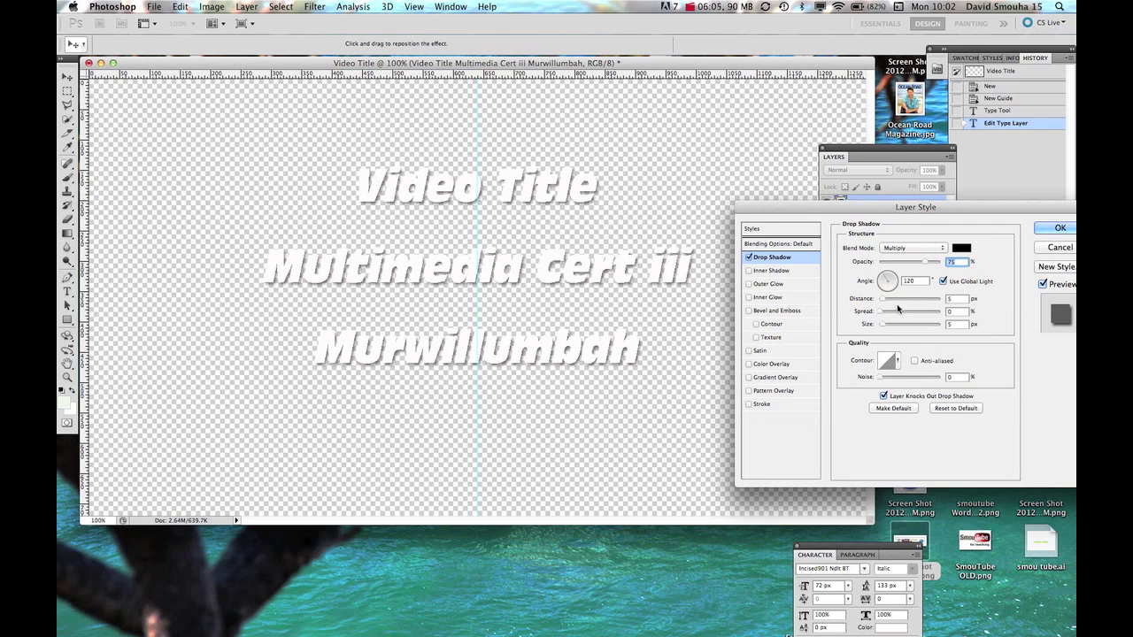
Set the drop shadow to 14 px distance, 1% spread and 7 px size.
{"action": "left_click_drag", "start_coordinate": [884, 303], "coordinate": [888, 301]}
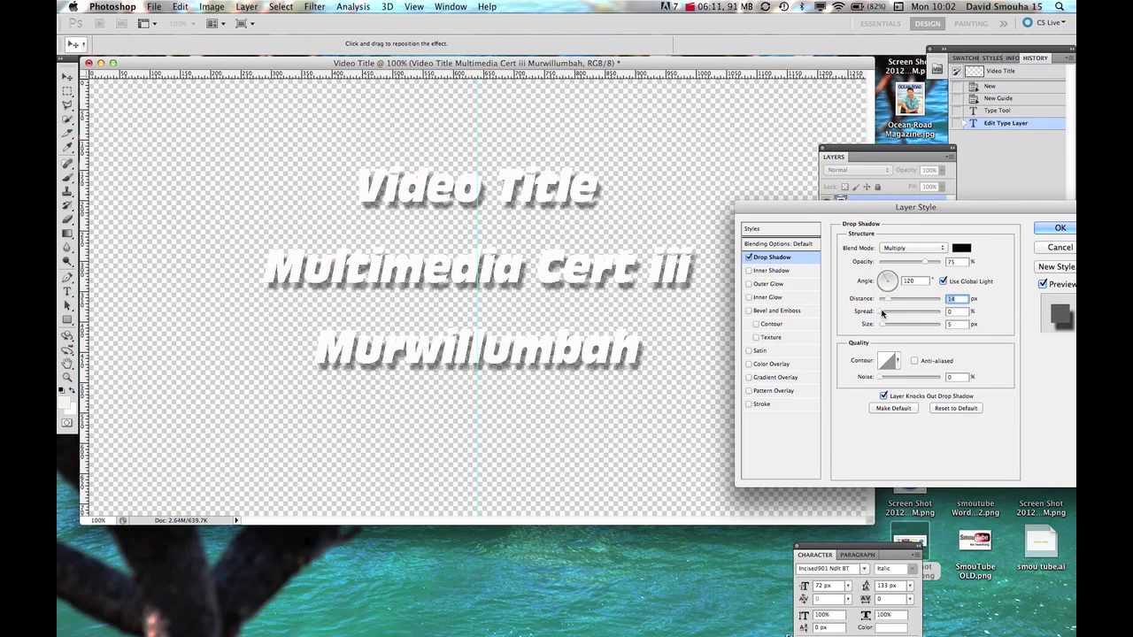
{"action": "left_click", "coordinate": [880, 313]}
{"action": "left_click_drag", "start_coordinate": [880, 313], "coordinate": [880, 322]}
{"action": "mouse_move", "coordinate": [885, 326]}
{"action": "left_mouse_down"}
{"action": "mouse_move", "coordinate": [931, 326]}
{"action": "mouse_move", "coordinate": [883, 328]}
{"action": "left_mouse_up"}
{"action": "left_click_drag", "start_coordinate": [884, 327], "coordinate": [884, 326]}
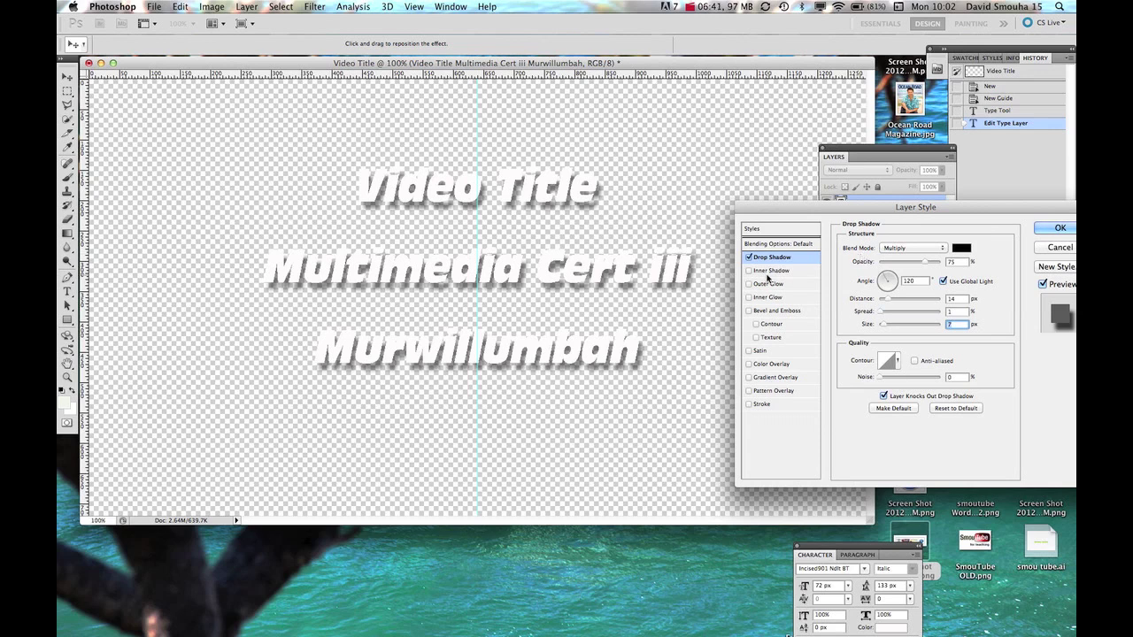
Try then remove Bevel and Emboss and Color Overlay, and enable Gradient Overlay instead.
{"action": "left_click", "coordinate": [750, 311]}
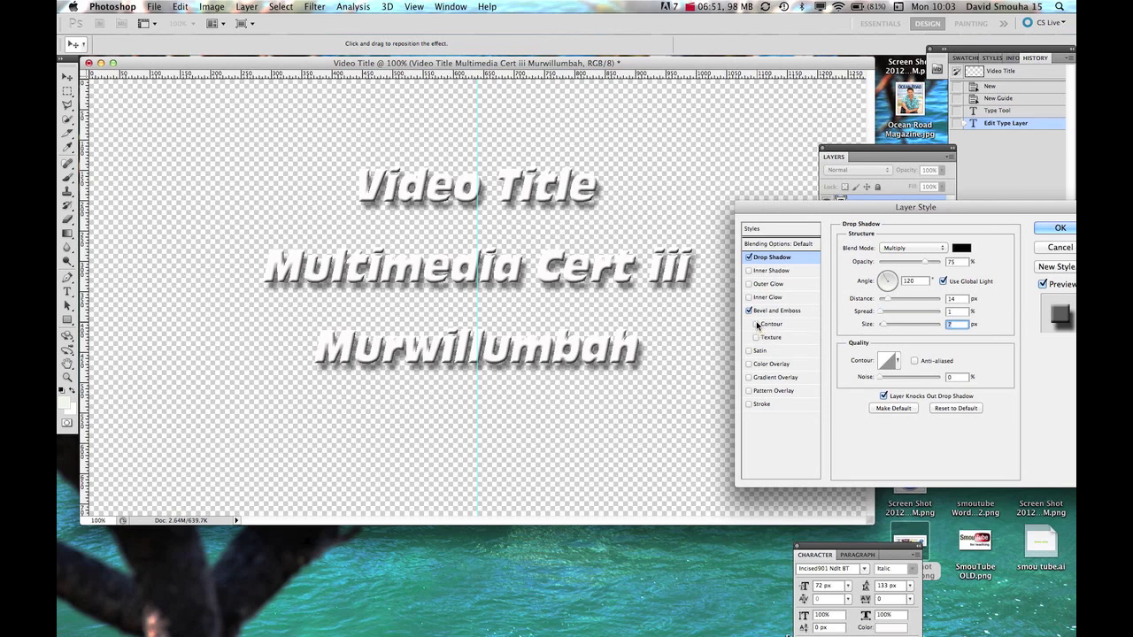
{"action": "left_click", "coordinate": [749, 311]}
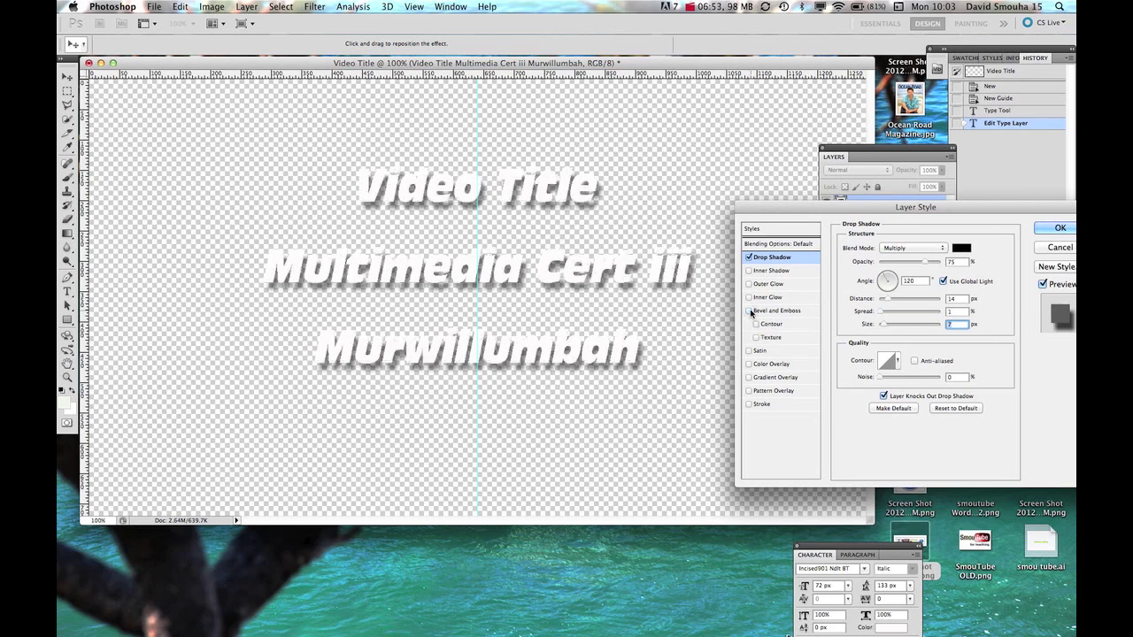
{"action": "left_click", "coordinate": [749, 364]}
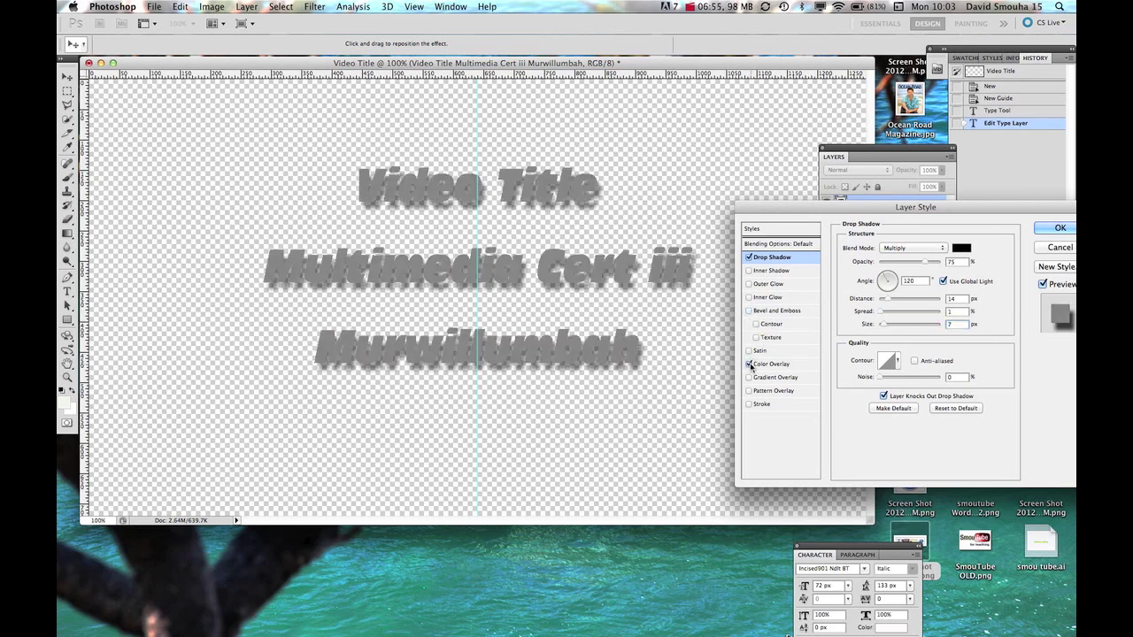
{"action": "left_click", "coordinate": [749, 363]}
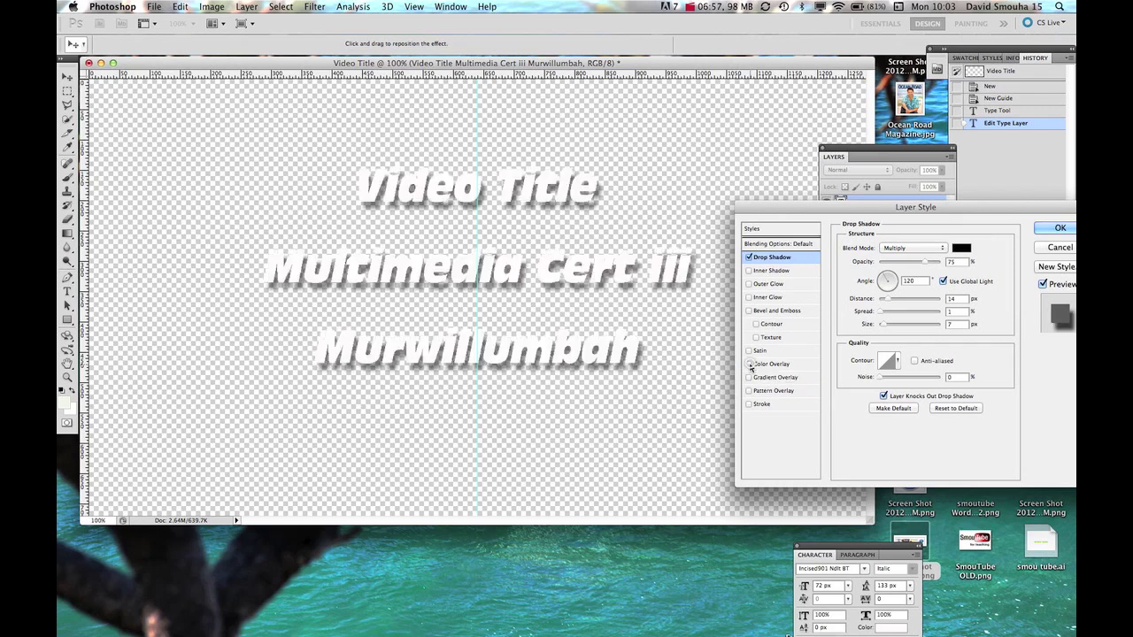
{"action": "left_click", "coordinate": [748, 377]}
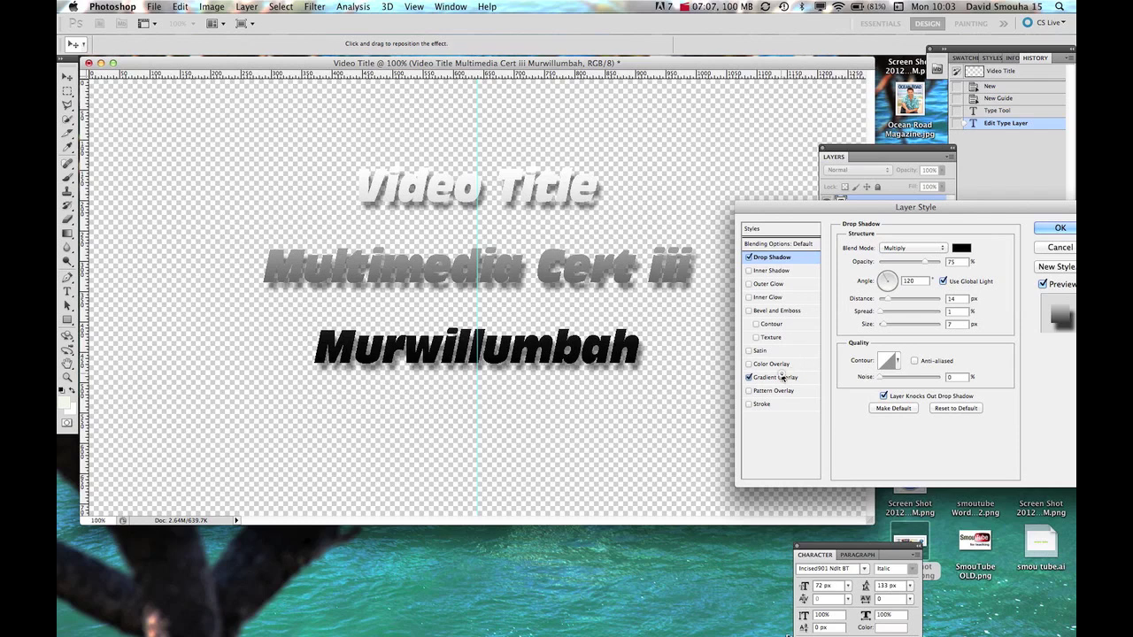
Choose the Yellow, Violet preset for the gradient overlay and adjust its Scale slider.
{"action": "left_click", "coordinate": [782, 377]}
{"action": "left_click", "coordinate": [903, 276]}
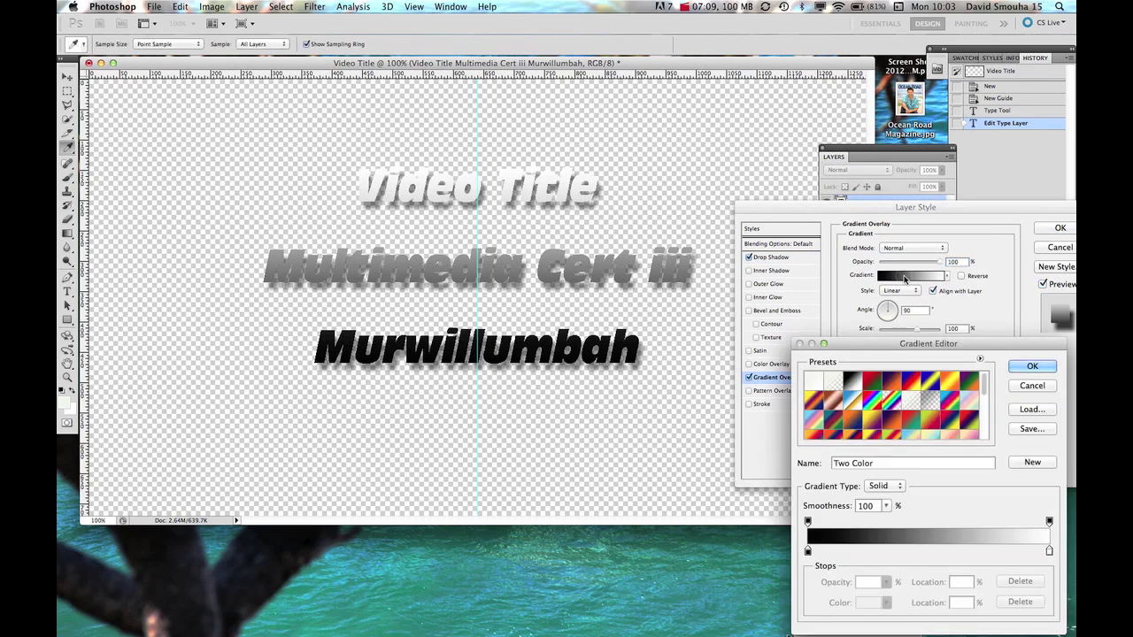
{"action": "left_click", "coordinate": [856, 422]}
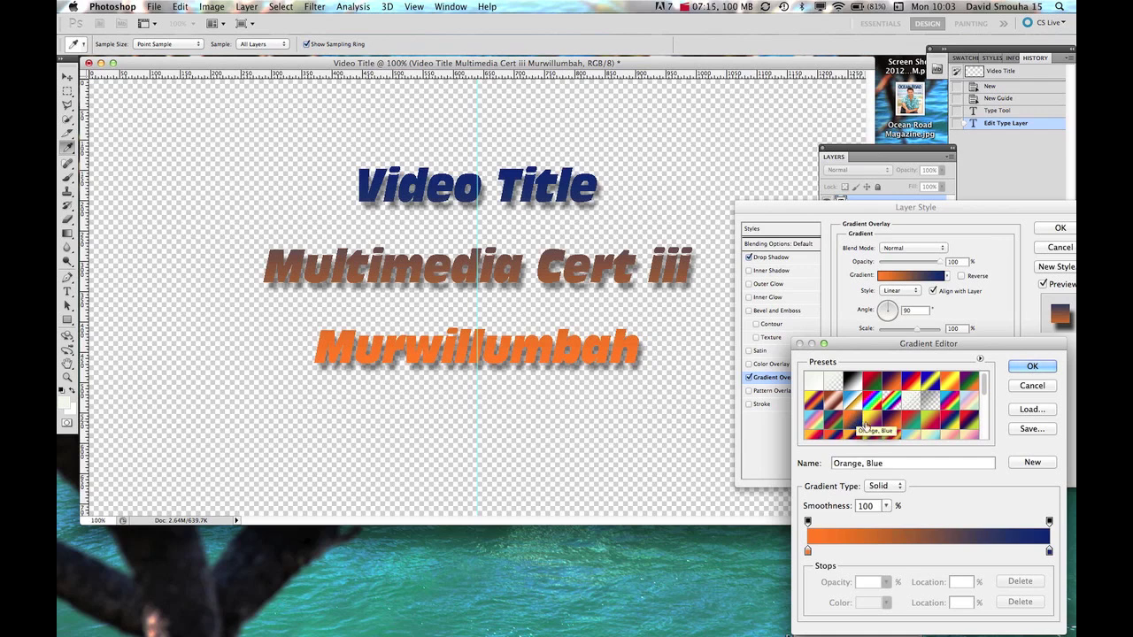
{"action": "left_click", "coordinate": [866, 422]}
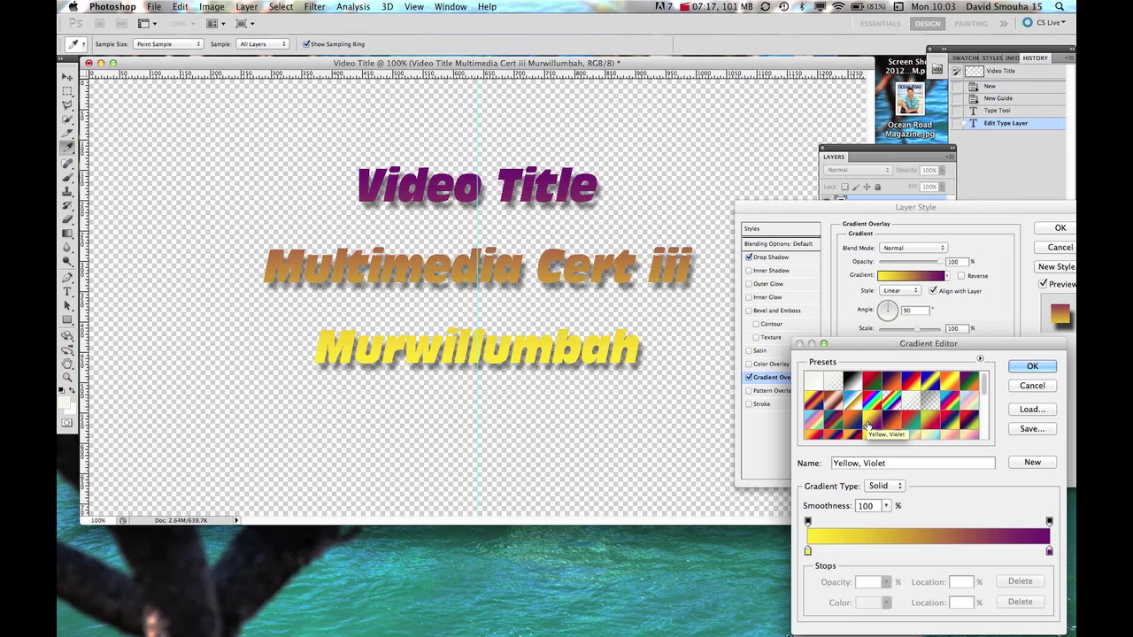
{"action": "left_click", "coordinate": [1031, 367]}
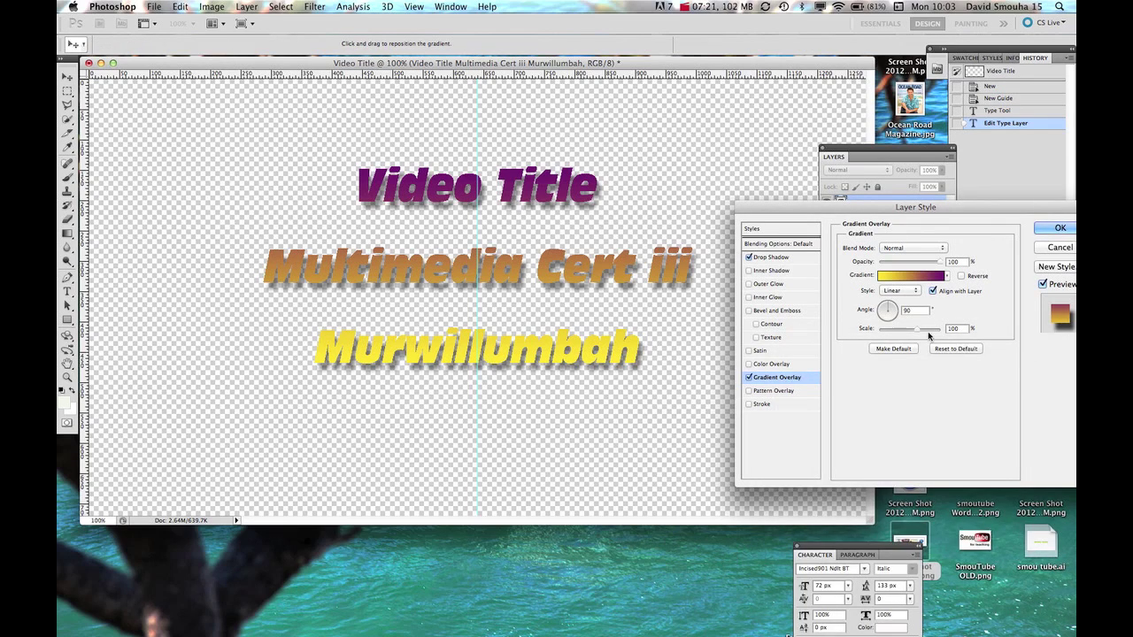
{"action": "left_click_drag", "start_coordinate": [918, 333], "coordinate": [894, 334]}
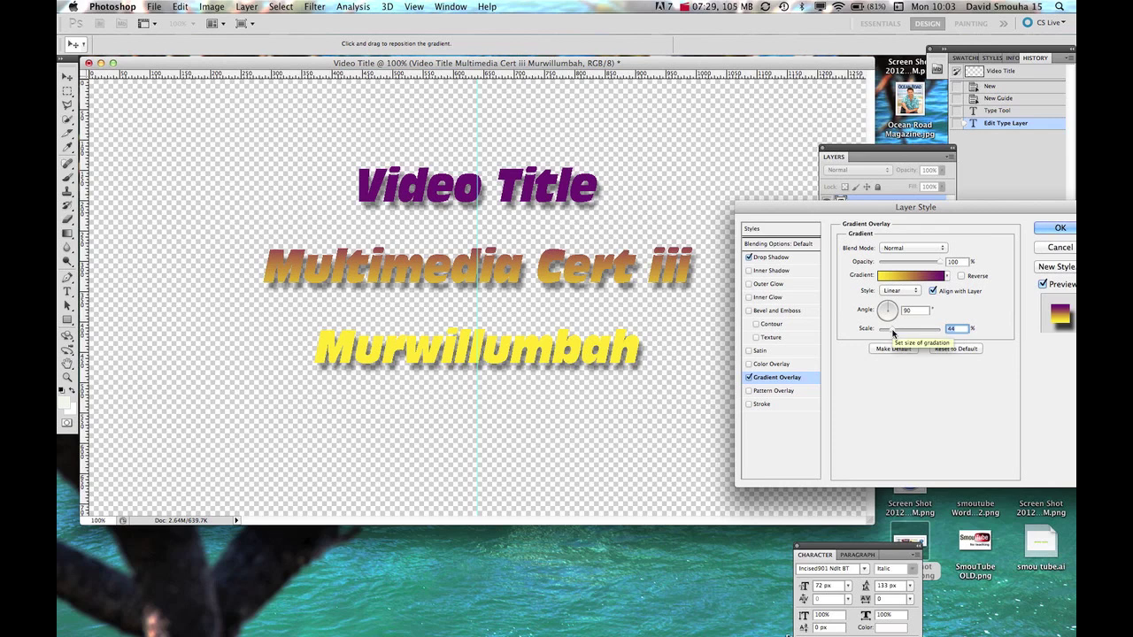
{"action": "mouse_move", "coordinate": [894, 333]}
{"action": "left_mouse_down"}
{"action": "mouse_move", "coordinate": [940, 331]}
{"action": "mouse_move", "coordinate": [912, 334]}
{"action": "left_mouse_up"}
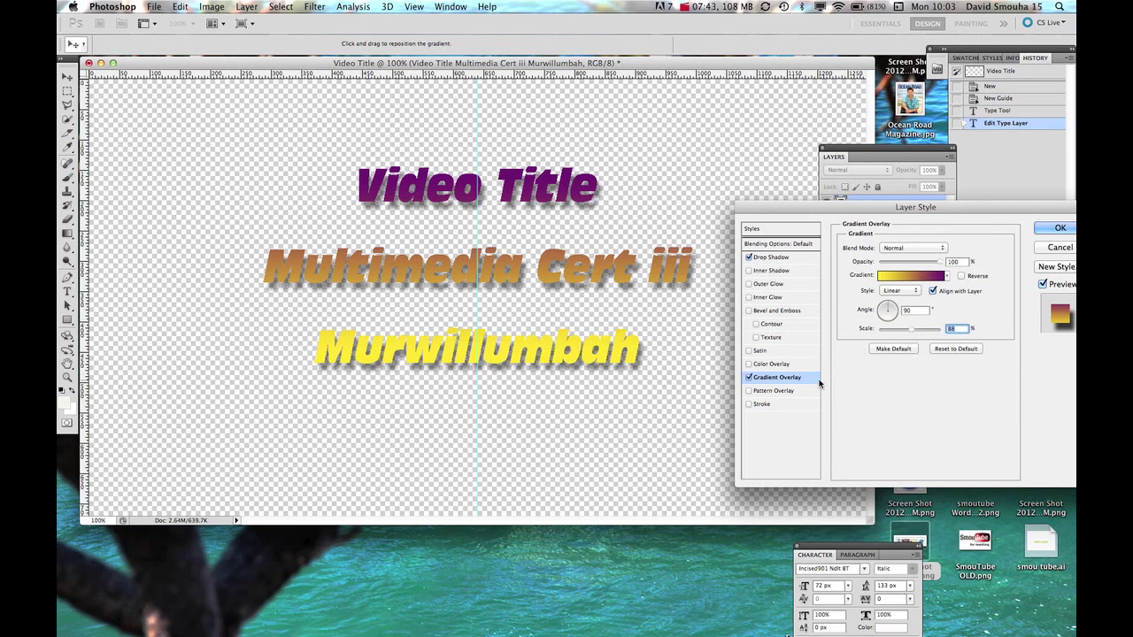
Add a 2 px white Stroke to the title layer and apply the layer style.
{"action": "left_click", "coordinate": [749, 405]}
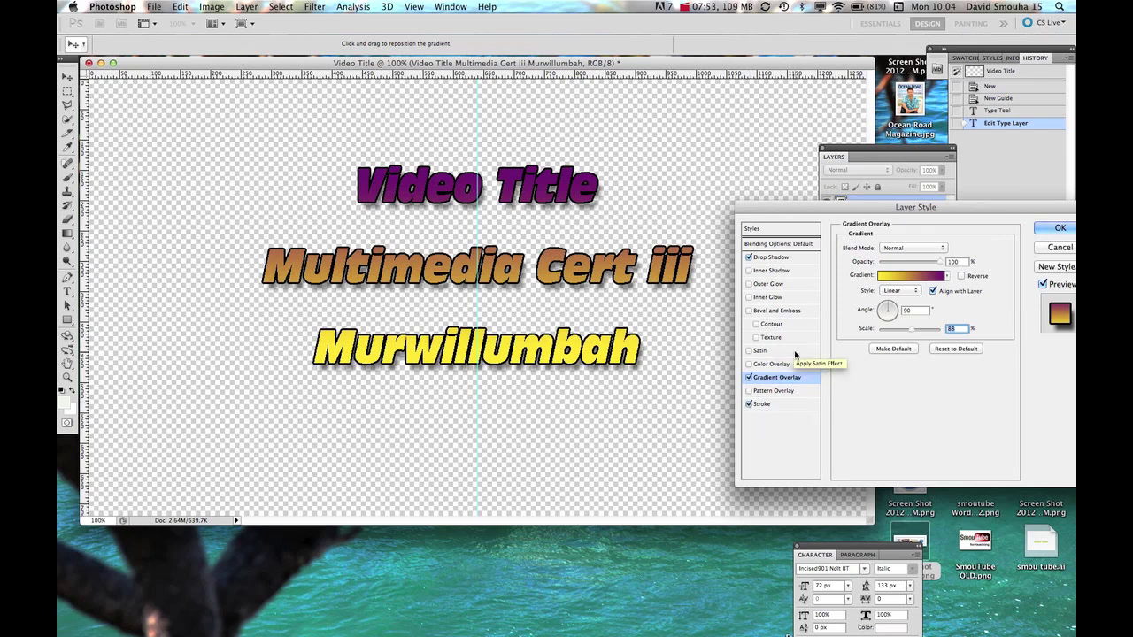
{"action": "left_click_drag", "start_coordinate": [918, 212], "coordinate": [876, 290]}
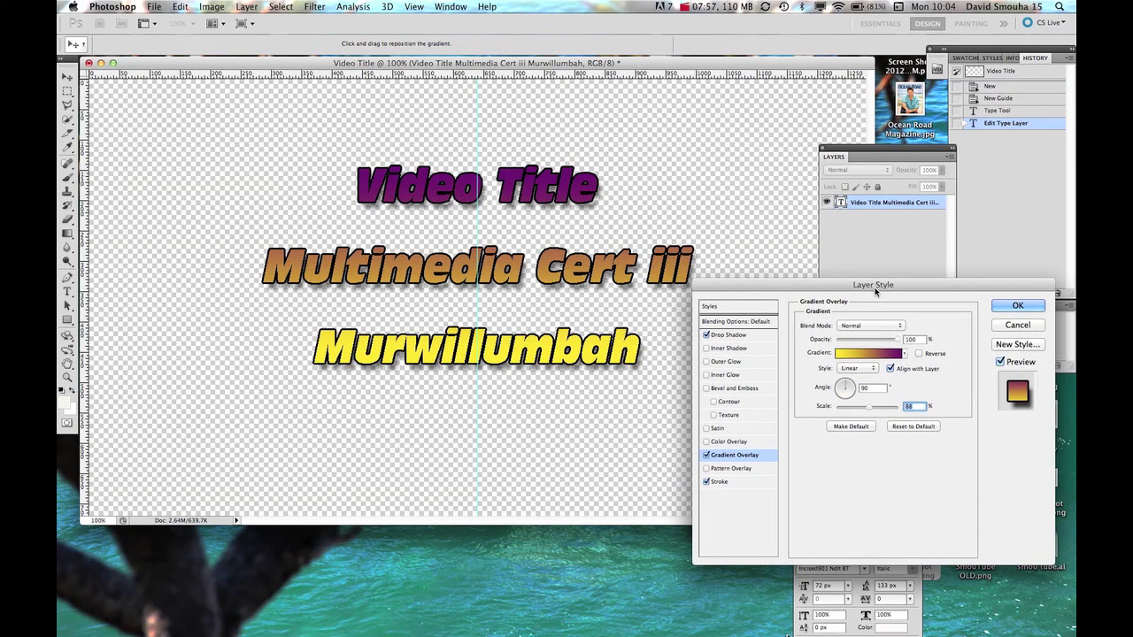
{"action": "left_click", "coordinate": [741, 483]}
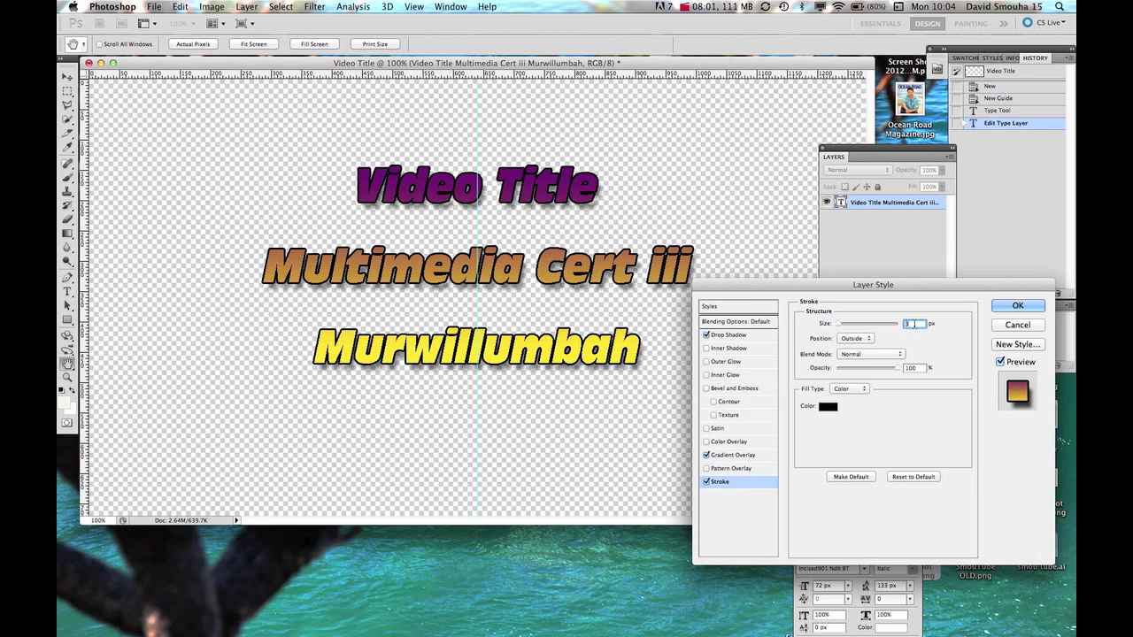
{"action": "key", "text": "Down"}
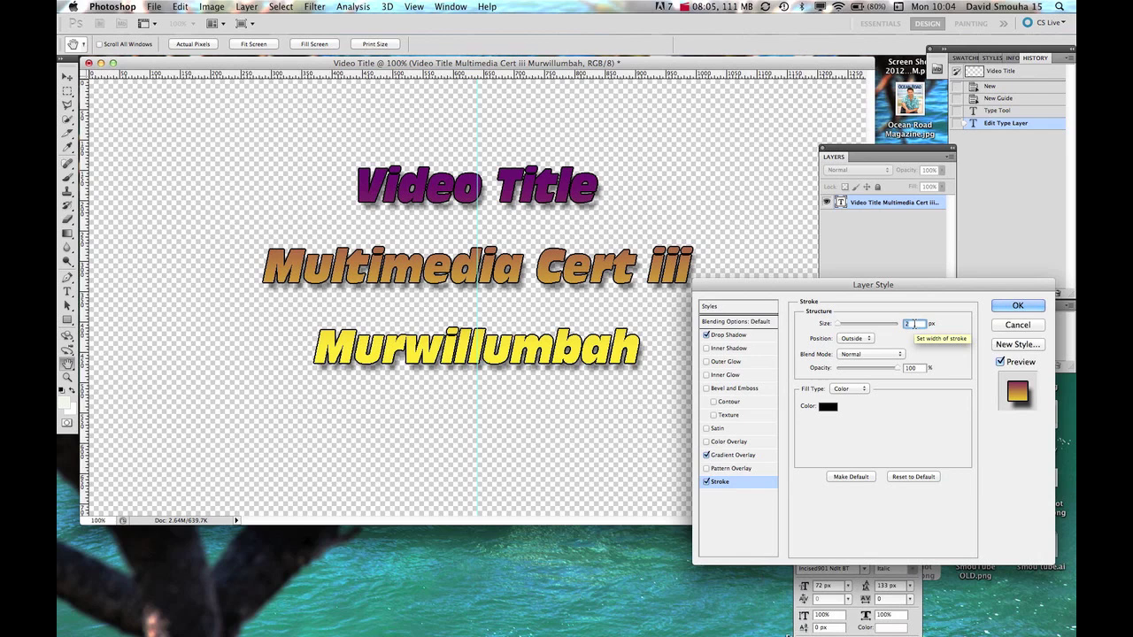
{"action": "left_click", "coordinate": [828, 408]}
{"action": "left_click", "coordinate": [715, 441]}
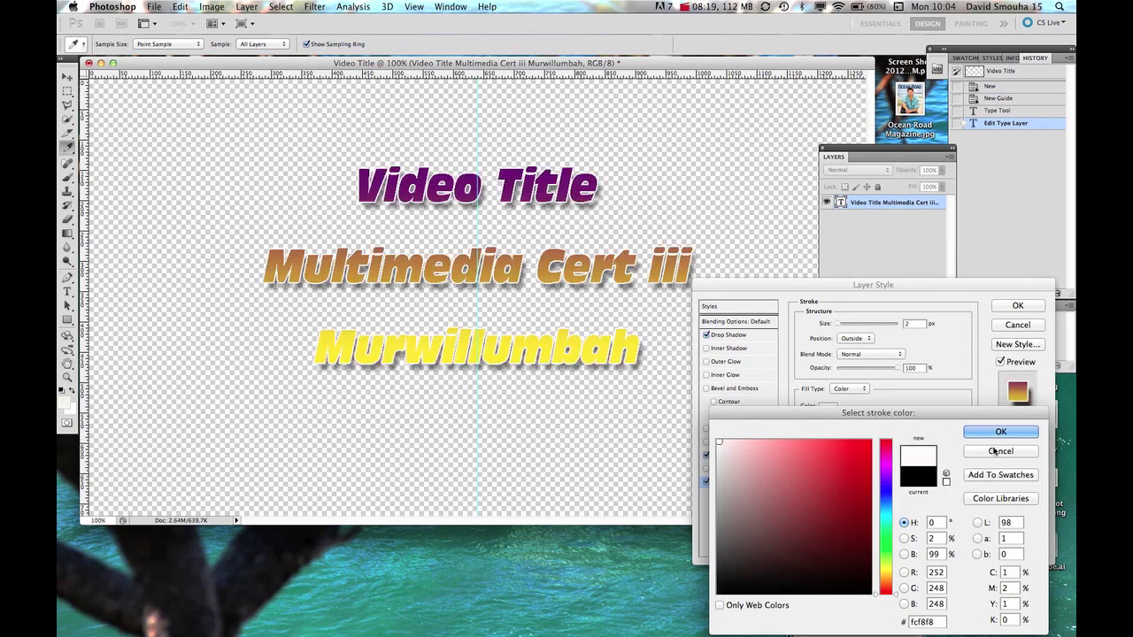
{"action": "left_click", "coordinate": [1000, 433]}
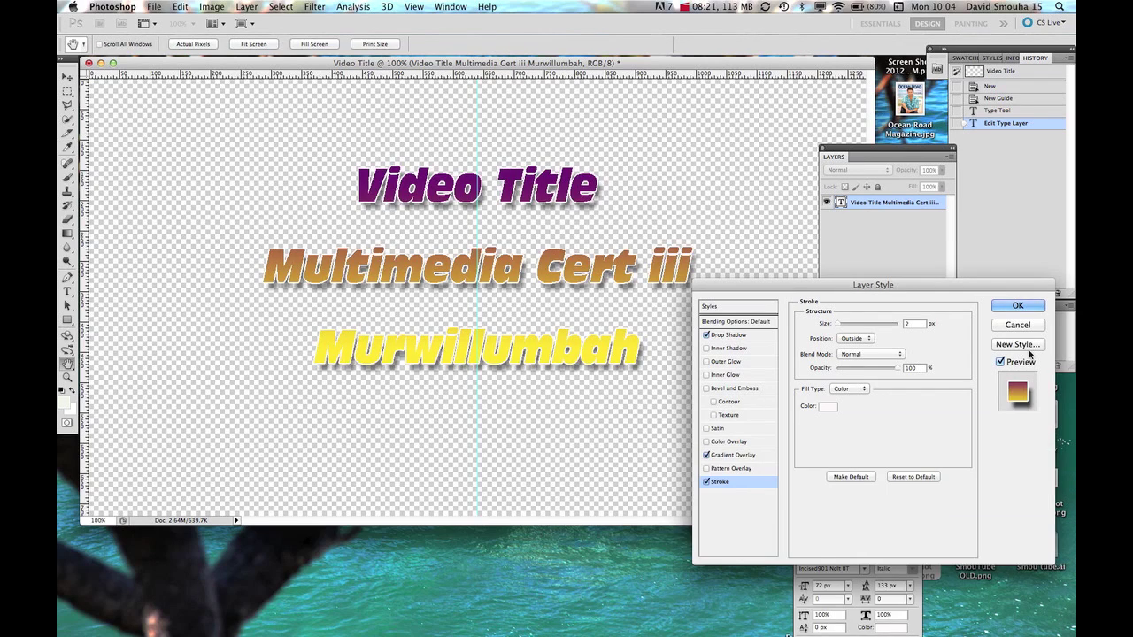
{"action": "left_click", "coordinate": [1017, 306]}
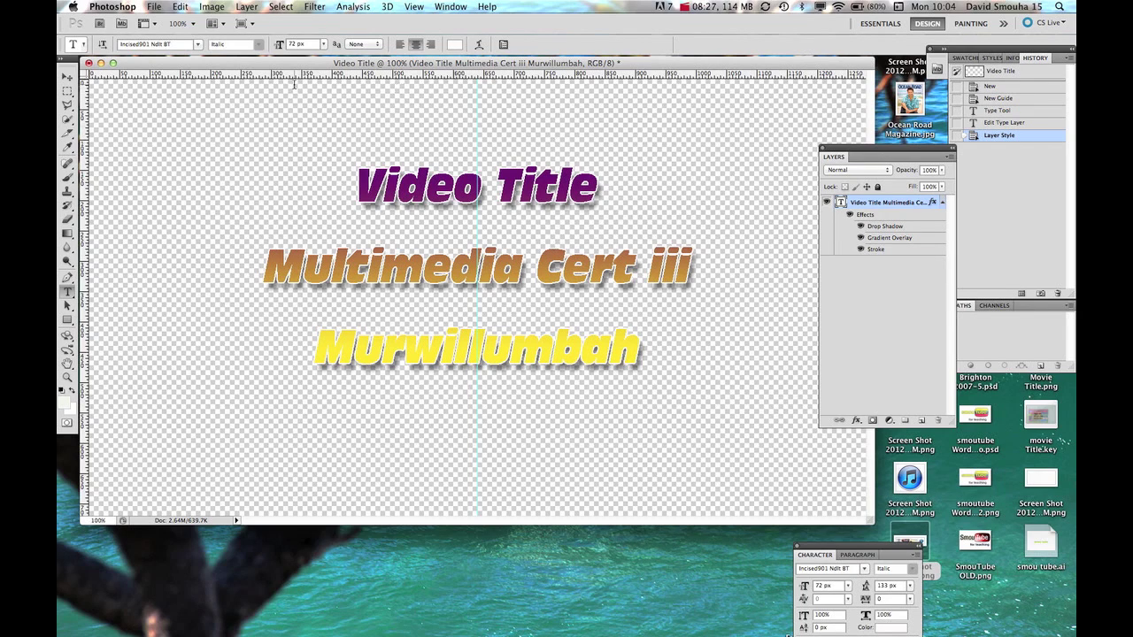
Save the document to the Desktop as Video Title.psd with Maximize Compatibility on.
{"action": "left_click", "coordinate": [149, 7]}
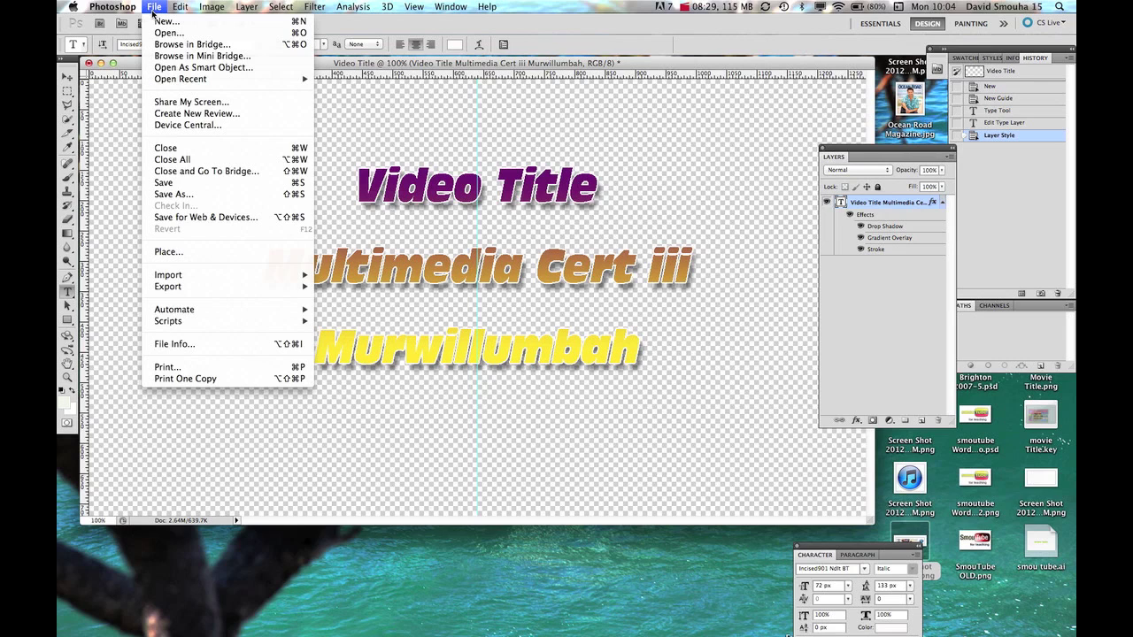
{"action": "left_click", "coordinate": [164, 183]}
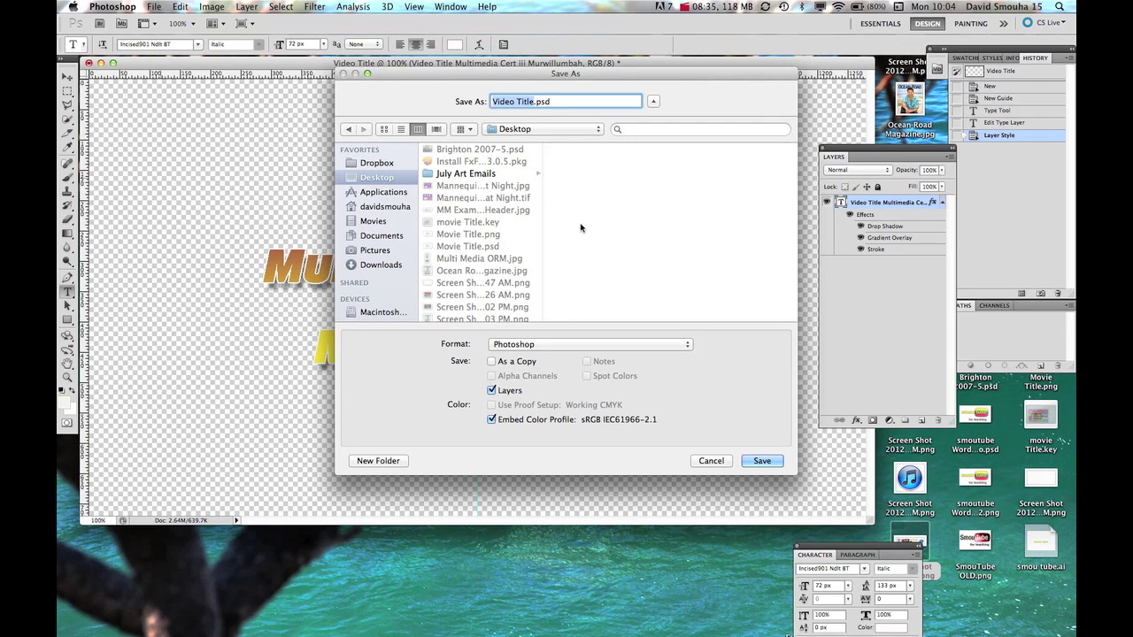
{"action": "left_click", "coordinate": [762, 461]}
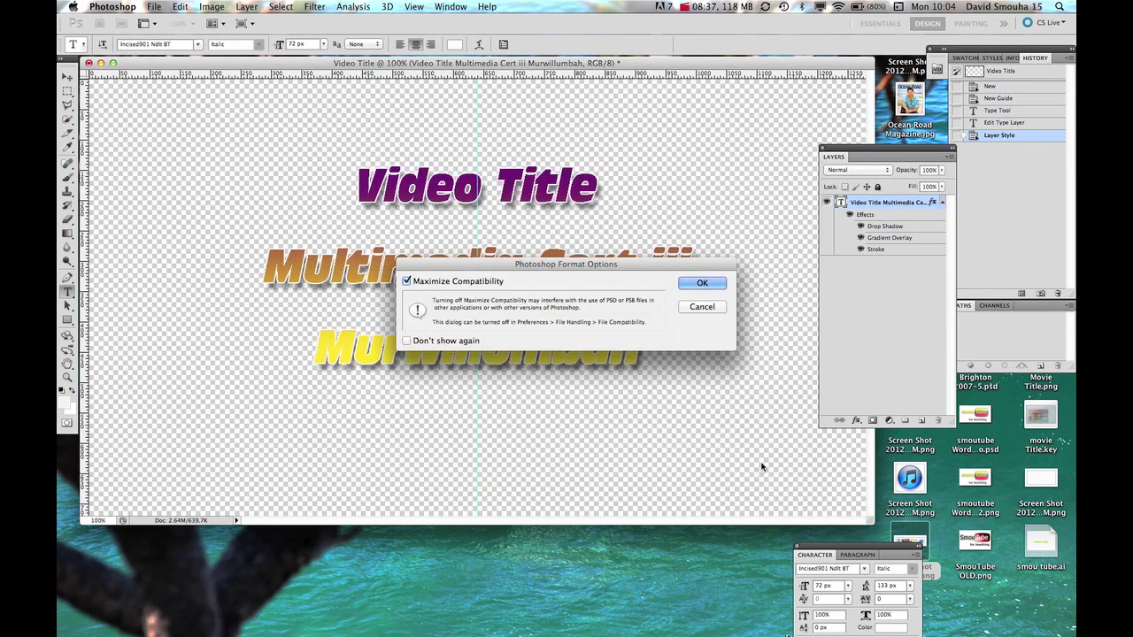
{"action": "left_click", "coordinate": [703, 283]}
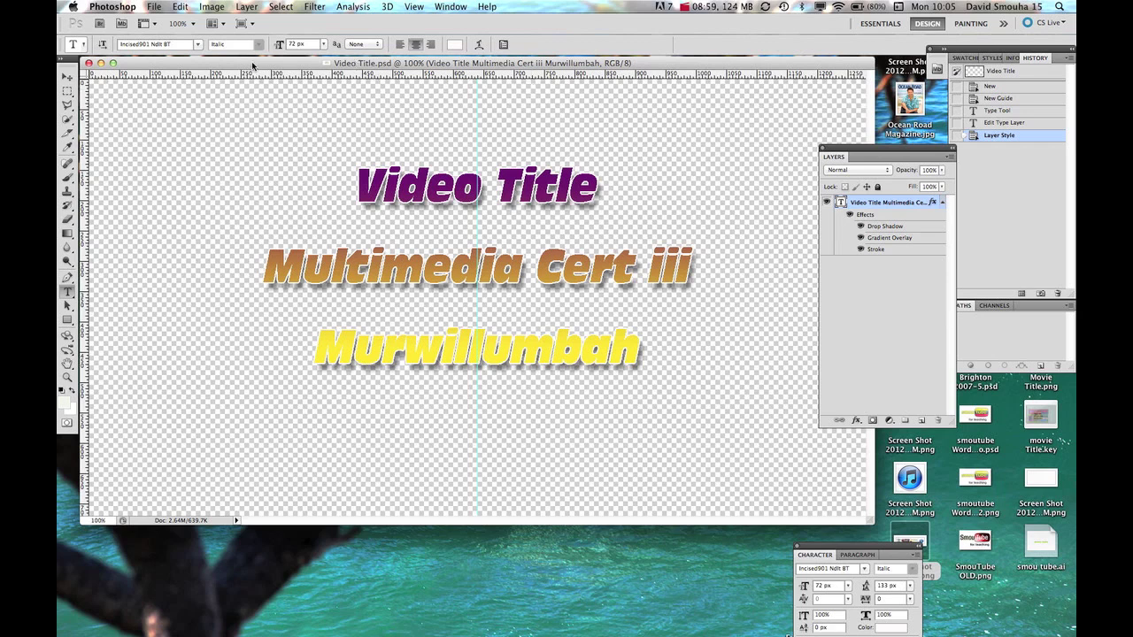
Save a PNG copy as Video Title.png on the Desktop with Interlace set to None.
{"action": "left_click", "coordinate": [154, 7]}
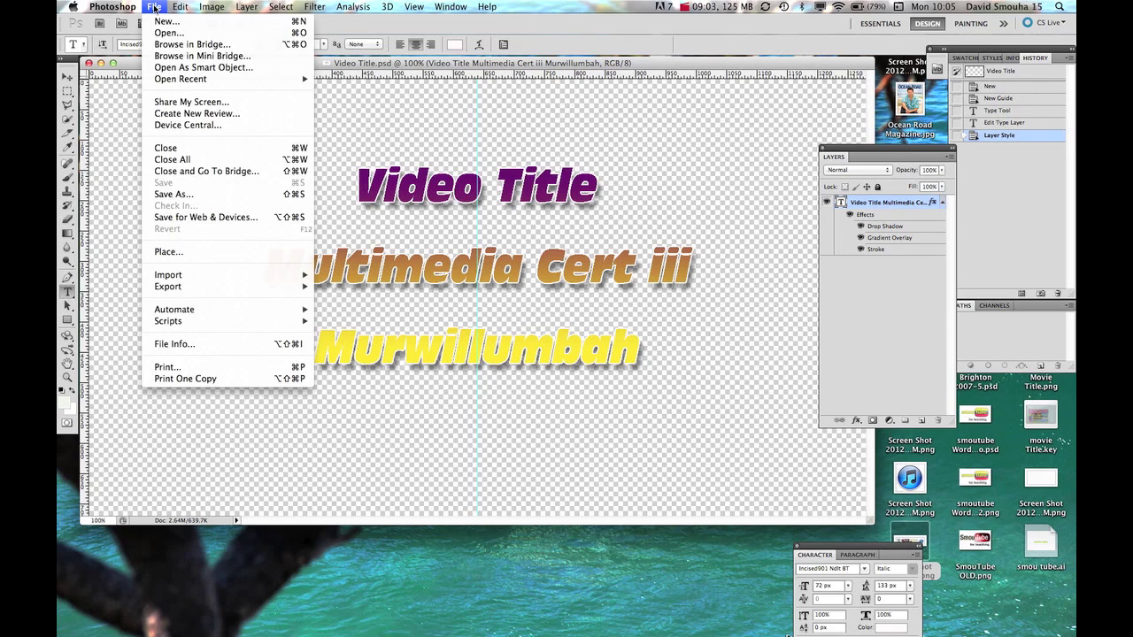
{"action": "left_click", "coordinate": [169, 194]}
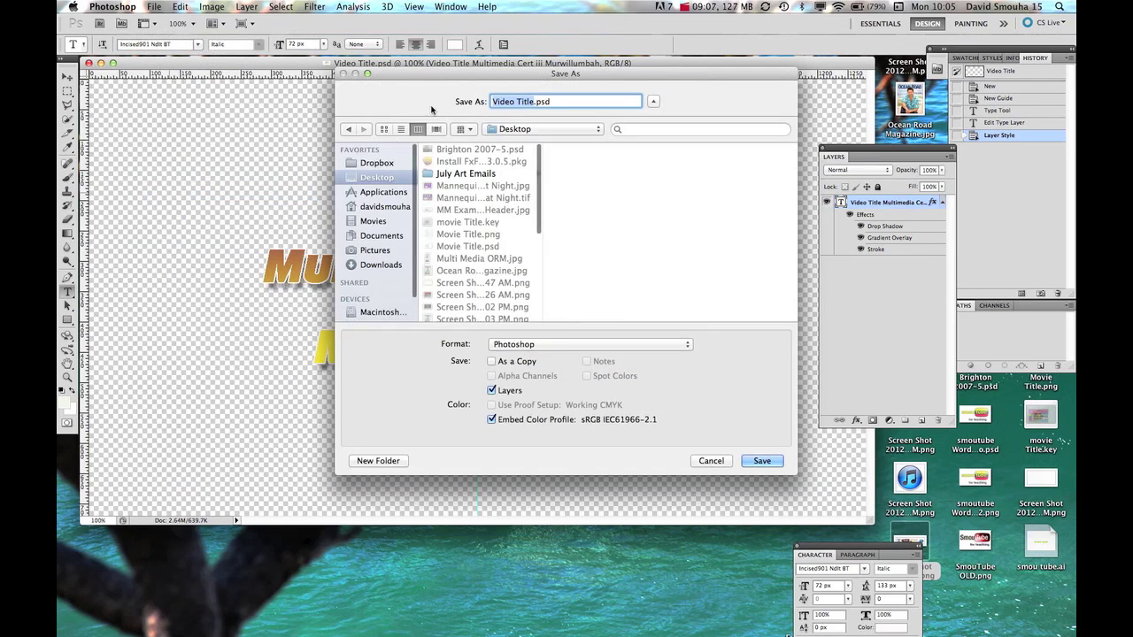
{"action": "left_click", "coordinate": [593, 347]}
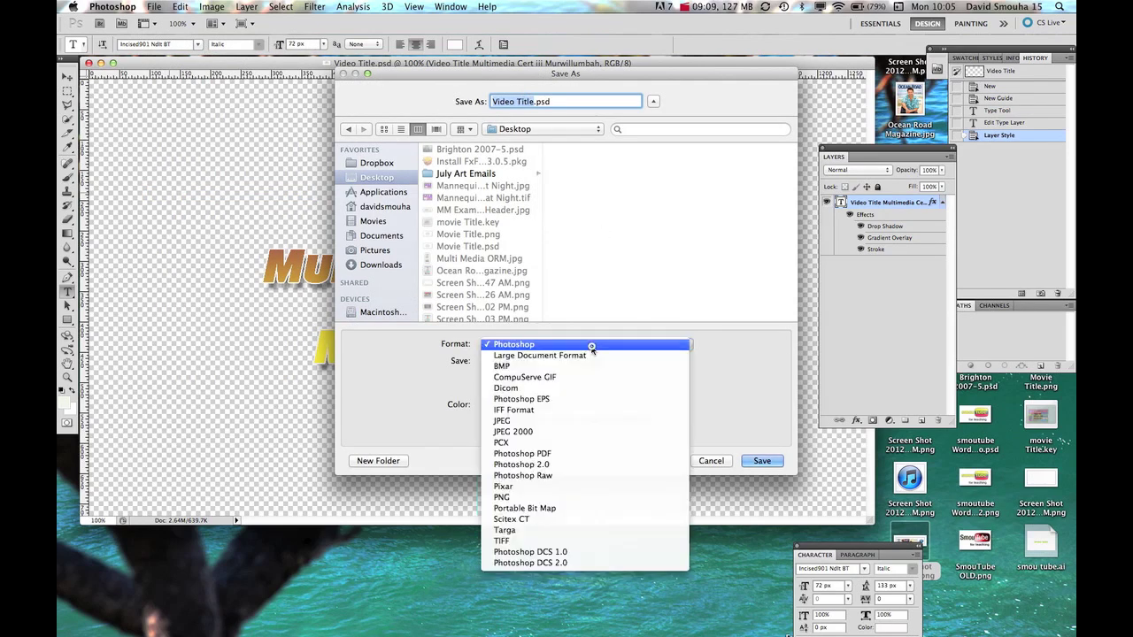
{"action": "left_click", "coordinate": [544, 497]}
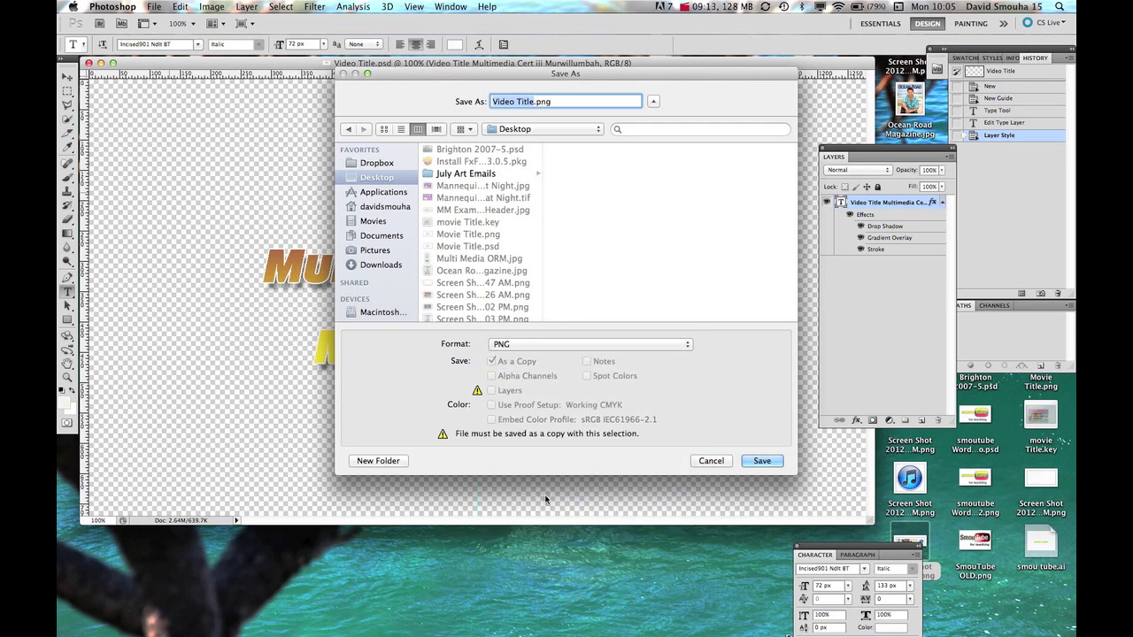
{"action": "left_click", "coordinate": [767, 462]}
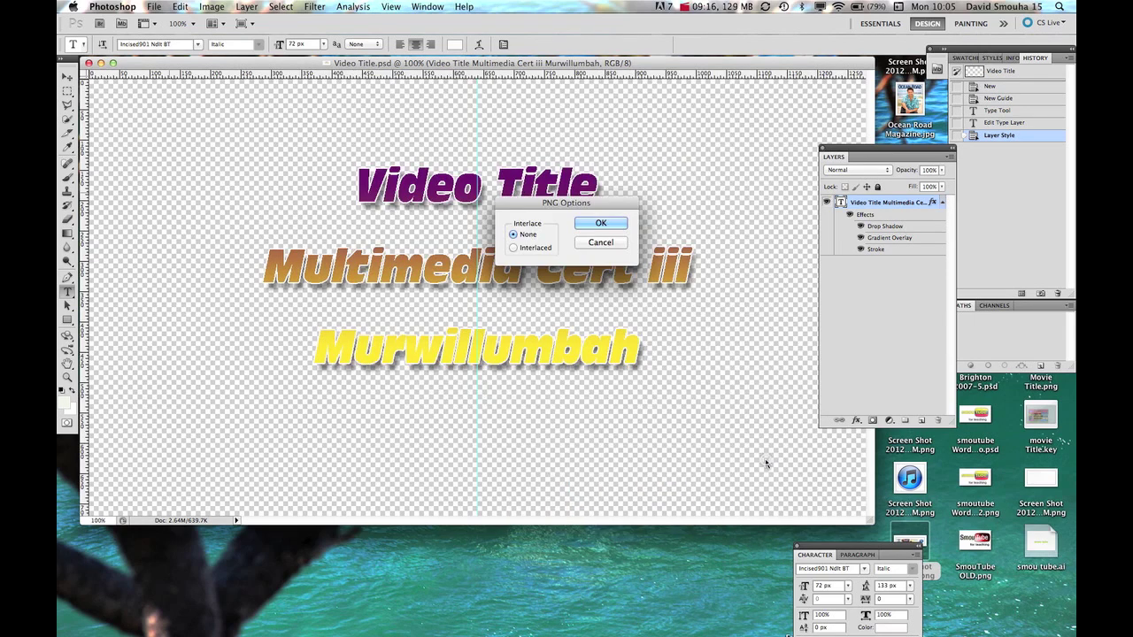
{"action": "left_click", "coordinate": [601, 224]}
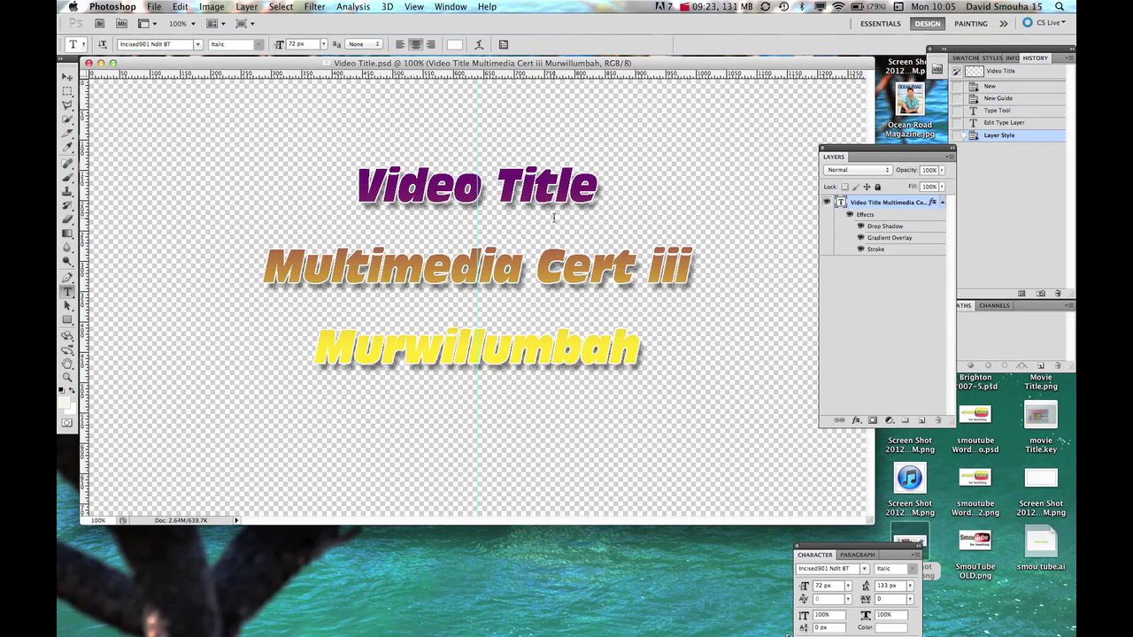
Close the Video Title document and quit Photoshop.
{"action": "left_click", "coordinate": [87, 63]}
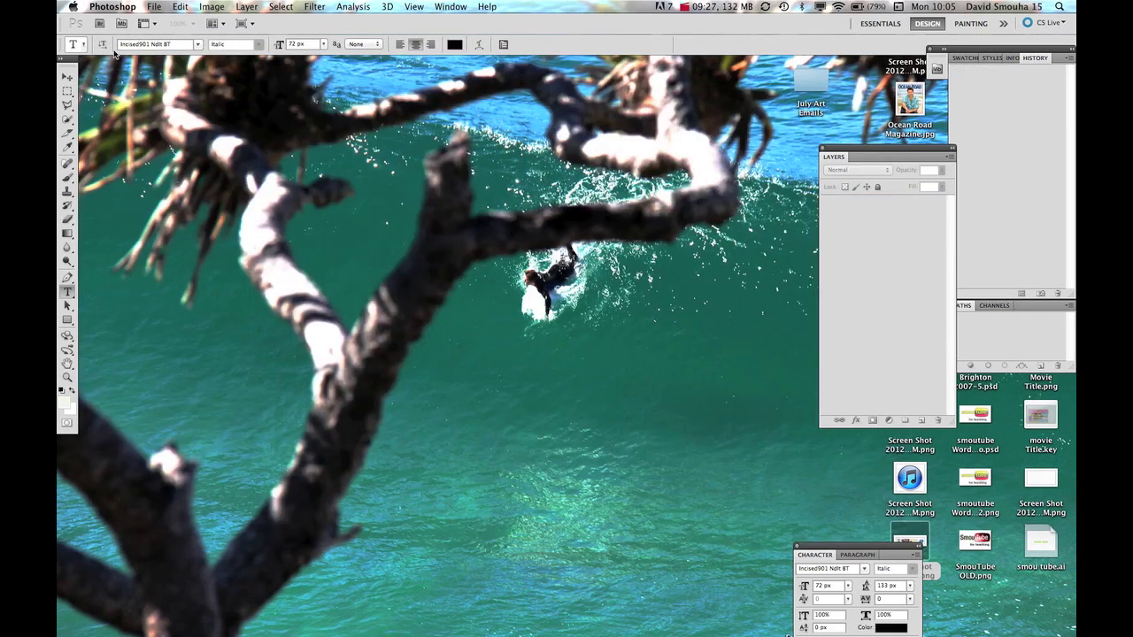
{"action": "left_click", "coordinate": [106, 6]}
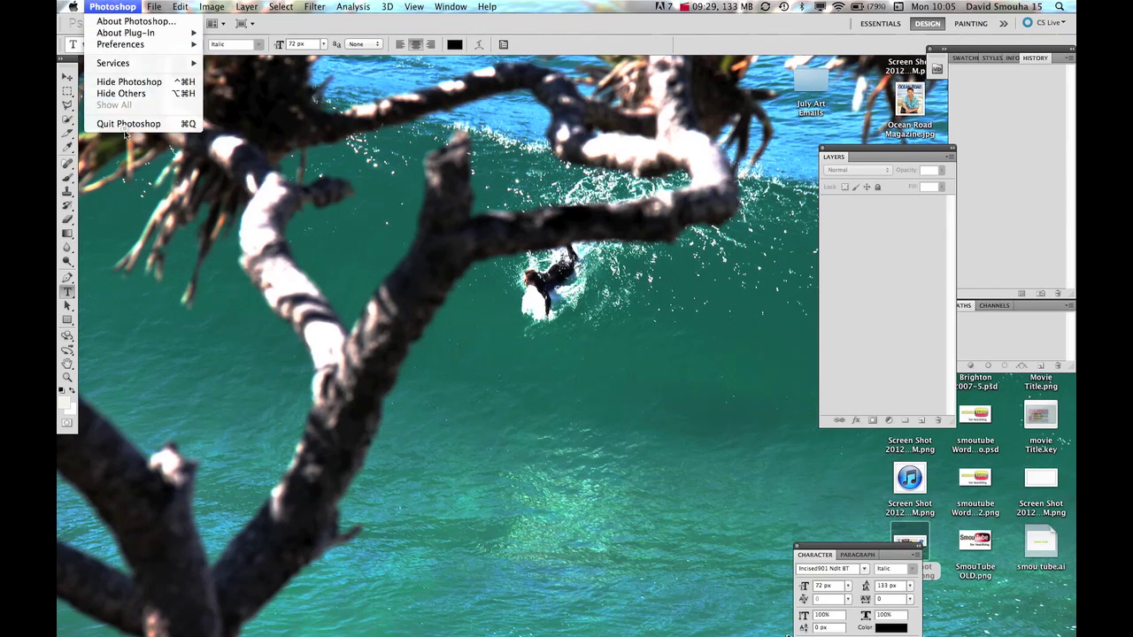
{"action": "left_click", "coordinate": [128, 124]}
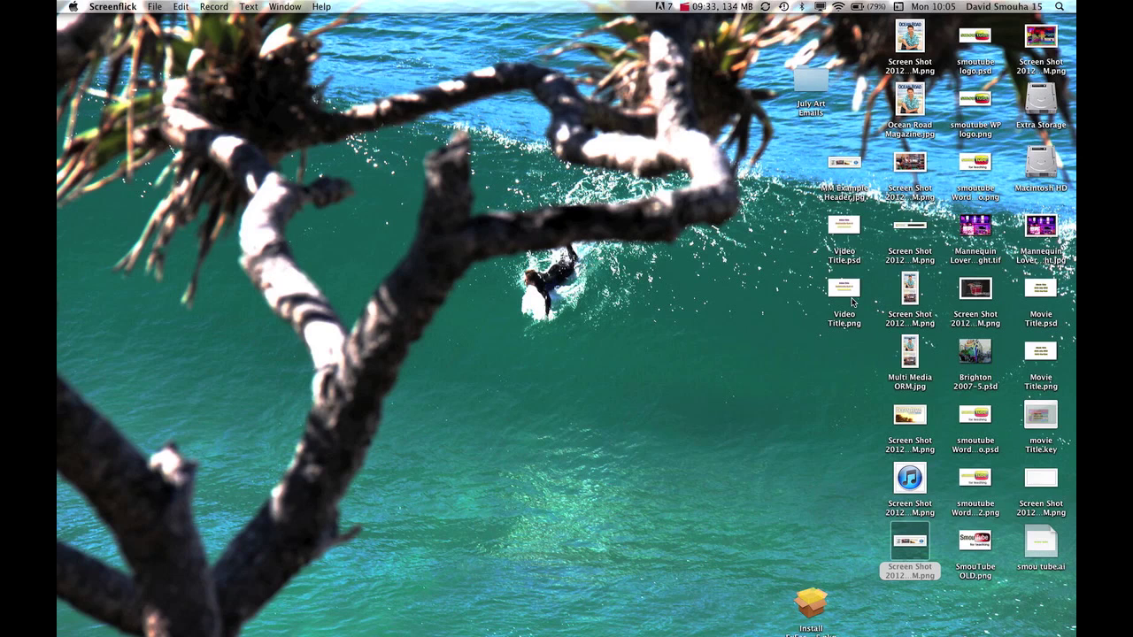
Open Video Title.png in Preview to check it, then close the window.
{"action": "double_click", "coordinate": [850, 295]}
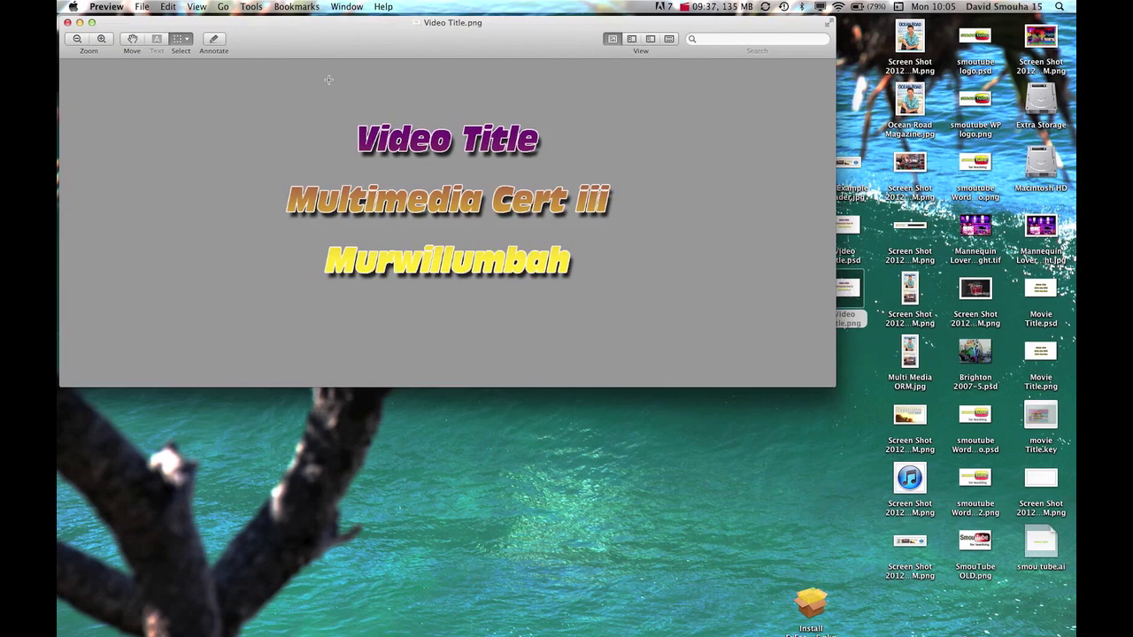
{"action": "left_click", "coordinate": [68, 26]}
{"action": "mouse_move", "coordinate": [683, 613]}
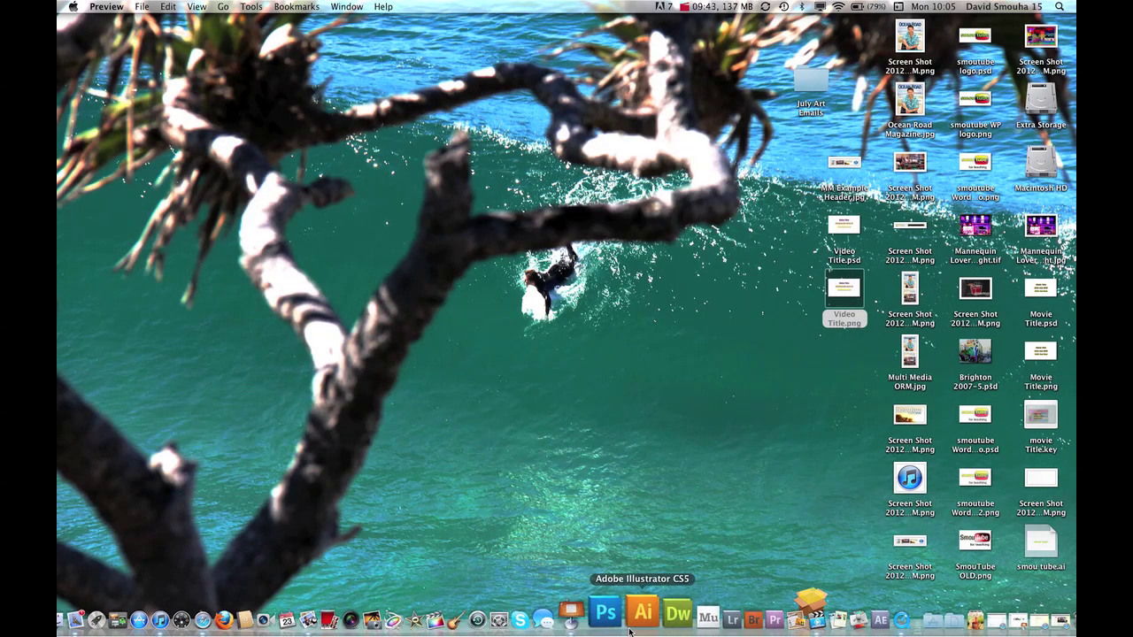
Add a new slide in Keynote and delete its title and bullet placeholders.
{"action": "left_click", "coordinate": [595, 617]}
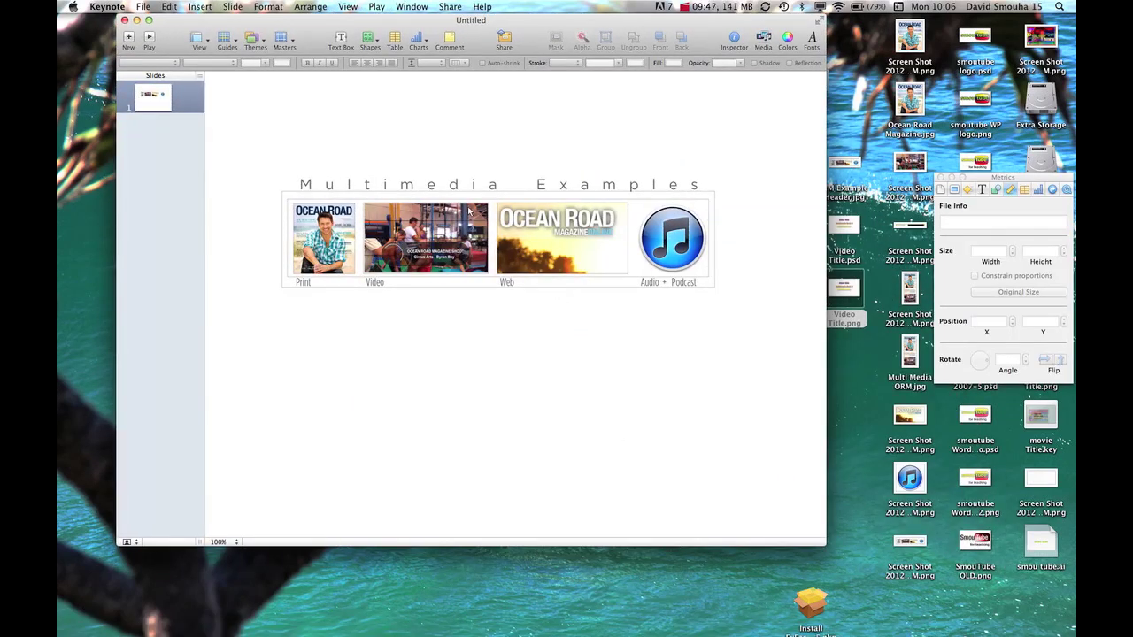
{"action": "left_click", "coordinate": [129, 40]}
{"action": "left_click", "coordinate": [341, 163]}
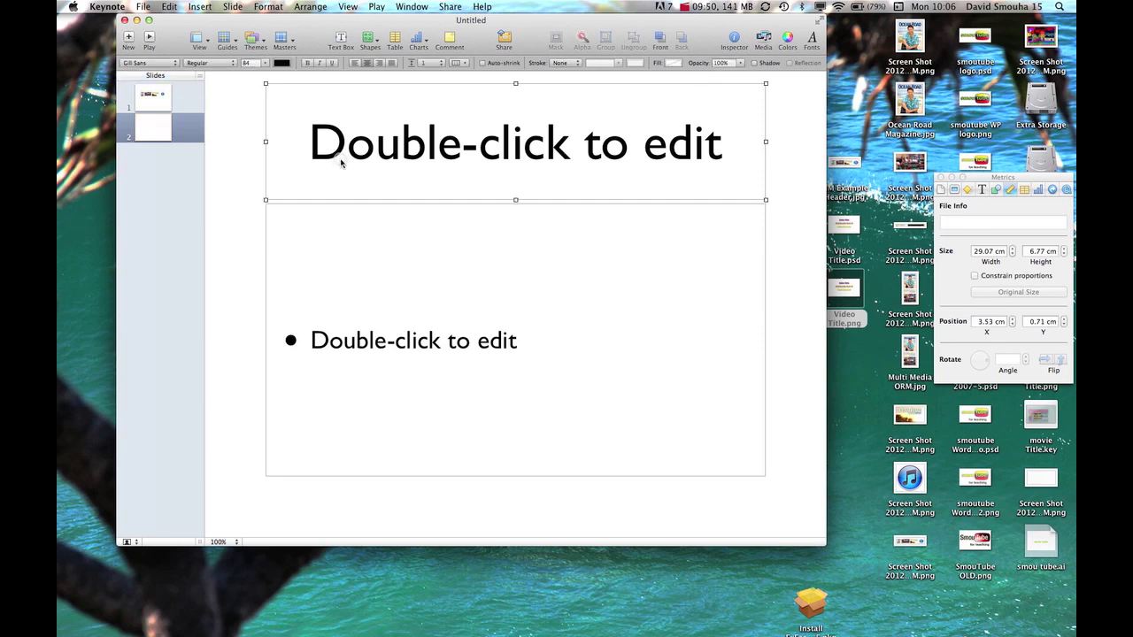
{"action": "key", "text": "BackSpace"}
{"action": "left_click", "coordinate": [508, 313]}
{"action": "key", "text": "BackSpace"}
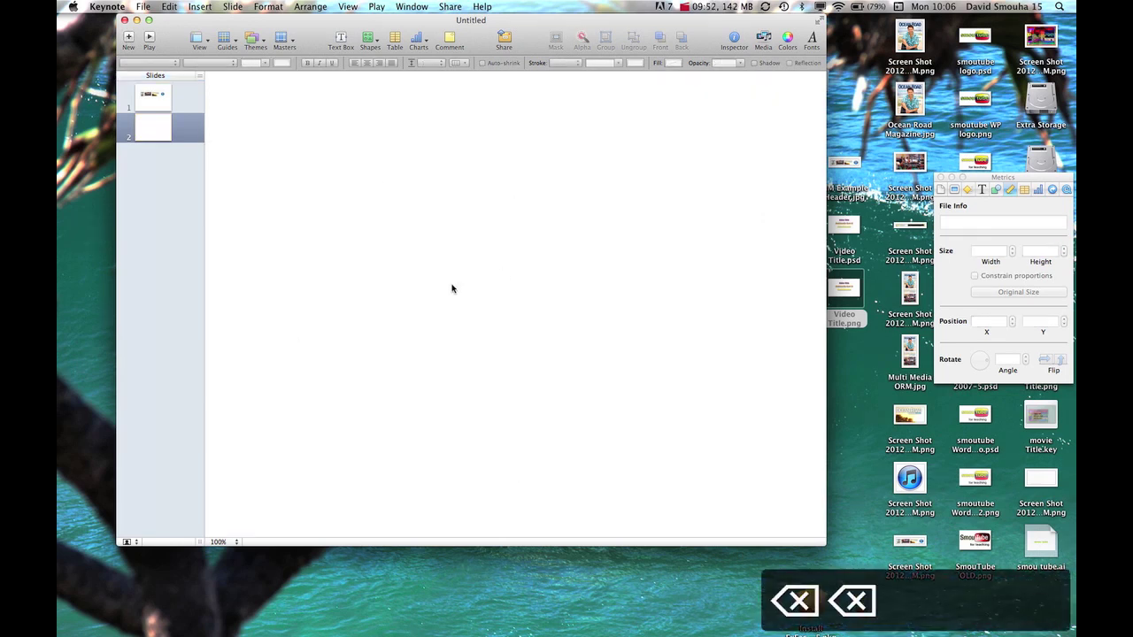
Place the graffiti photo on the slide, resize it to 35.38 × 24.22 cm, and set 67% opacity.
{"action": "left_click_drag", "start_coordinate": [1045, 44], "coordinate": [560, 333]}
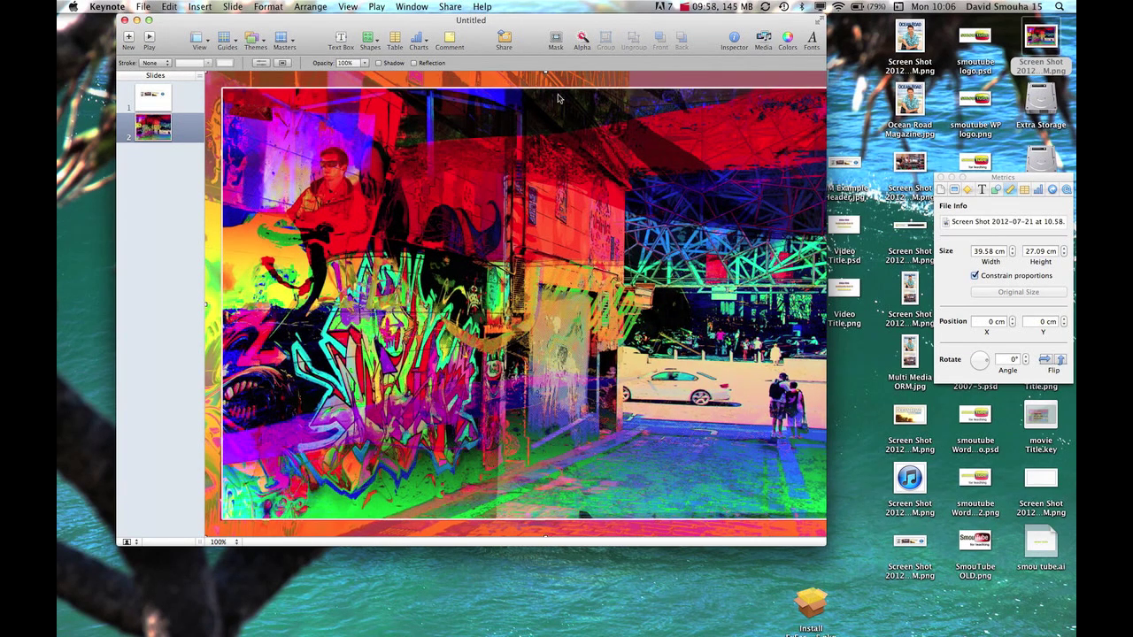
{"action": "left_click_drag", "start_coordinate": [823, 545], "coordinate": [1017, 603]}
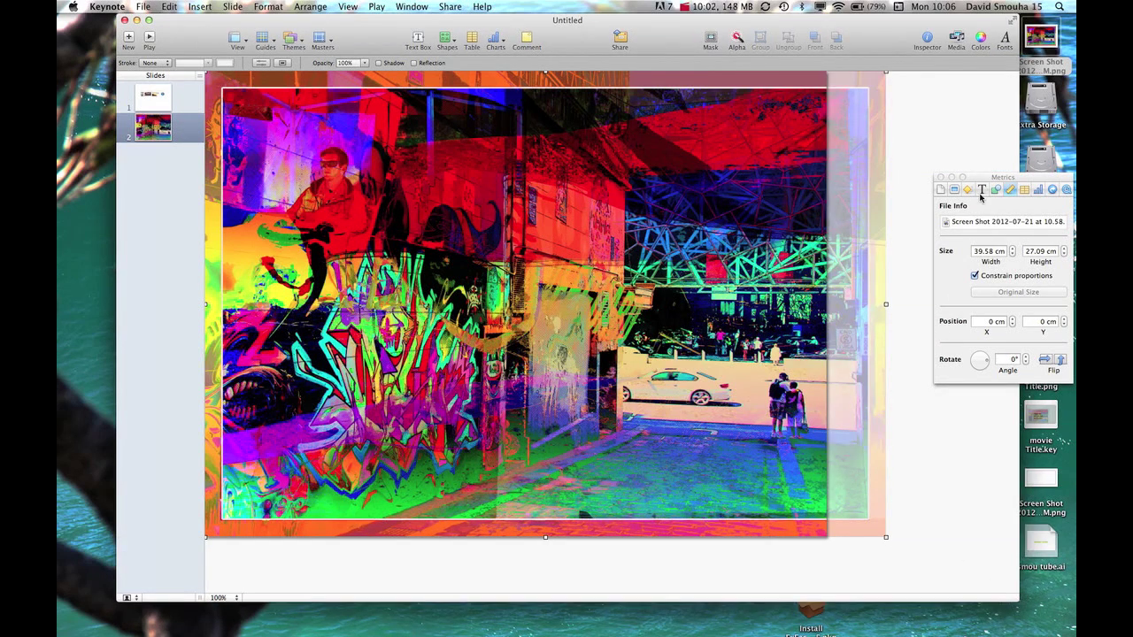
{"action": "left_click_drag", "start_coordinate": [889, 308], "coordinate": [813, 309]}
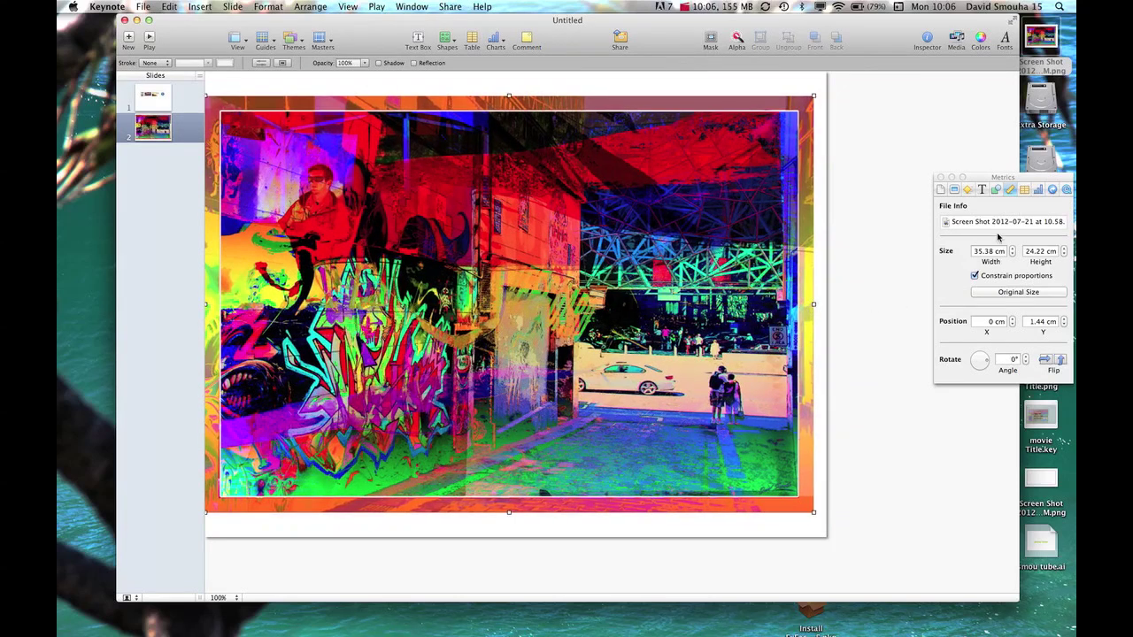
{"action": "left_click", "coordinate": [997, 190]}
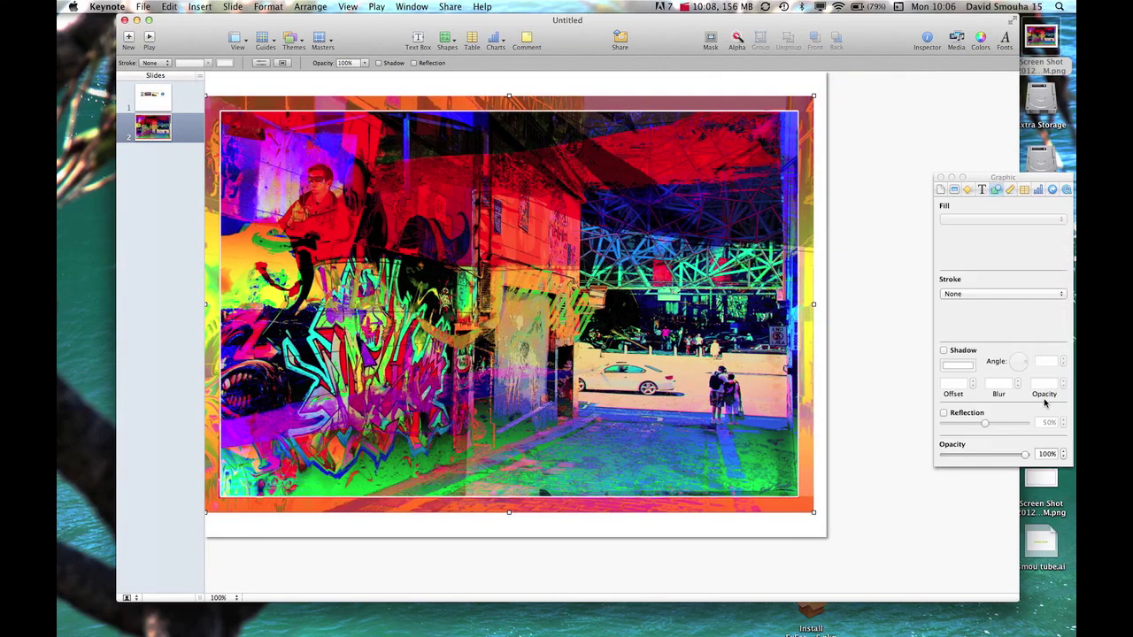
{"action": "left_click", "coordinate": [999, 454]}
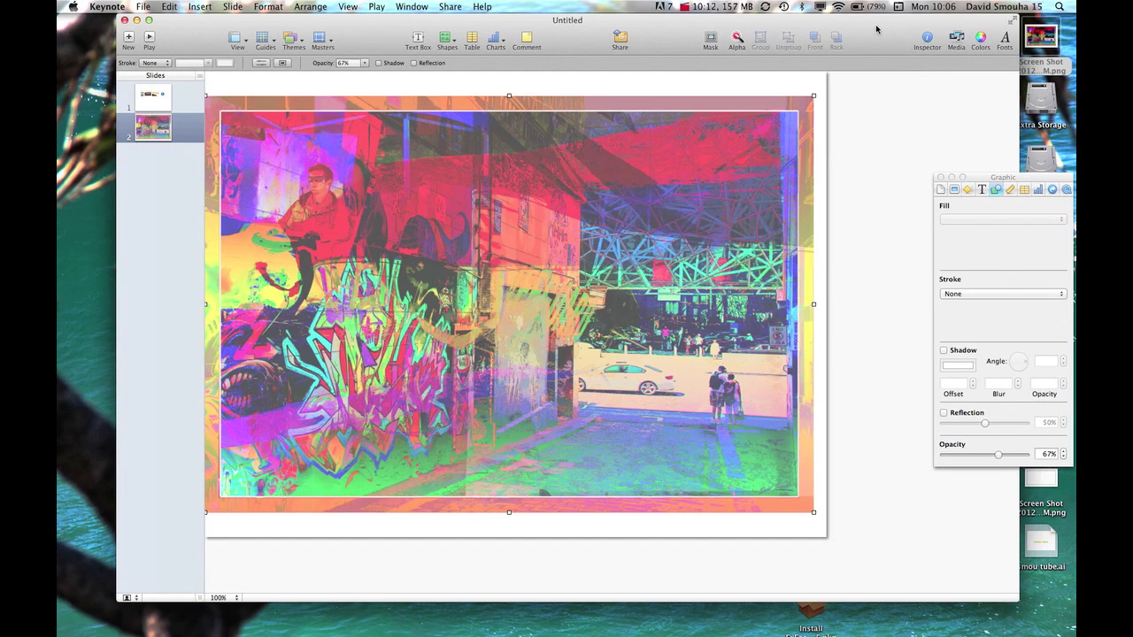
Place Video Title.png on slide 2, then position and shrink it to fit over the photo.
{"action": "left_click_drag", "start_coordinate": [876, 29], "coordinate": [670, 24]}
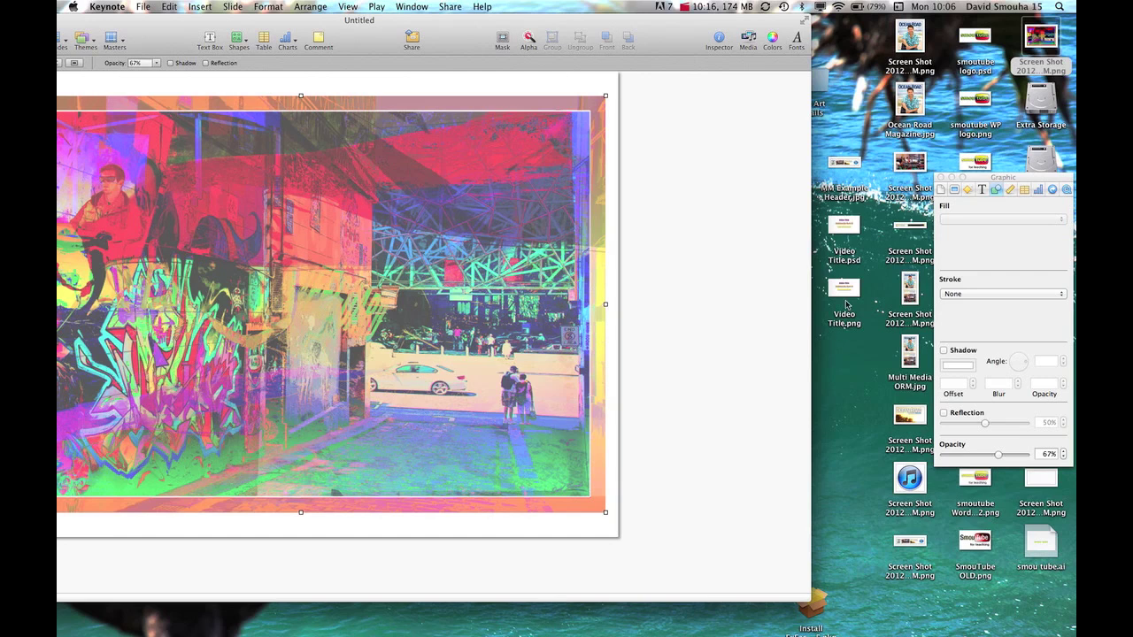
{"action": "left_click_drag", "start_coordinate": [848, 290], "coordinate": [354, 305]}
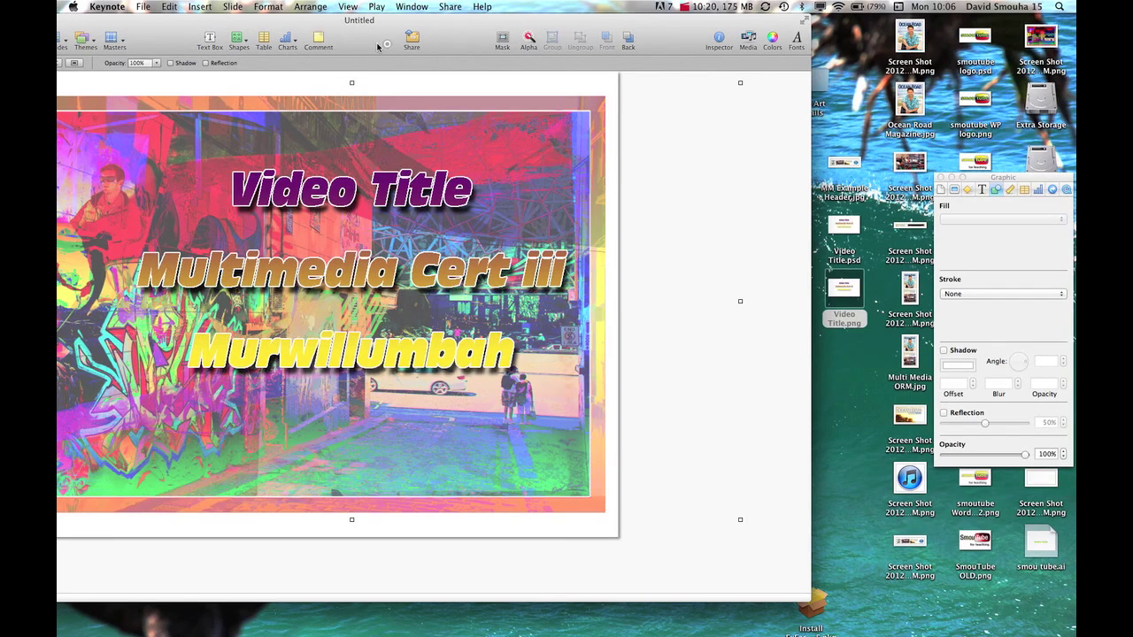
{"action": "left_click_drag", "start_coordinate": [387, 21], "coordinate": [646, 20]}
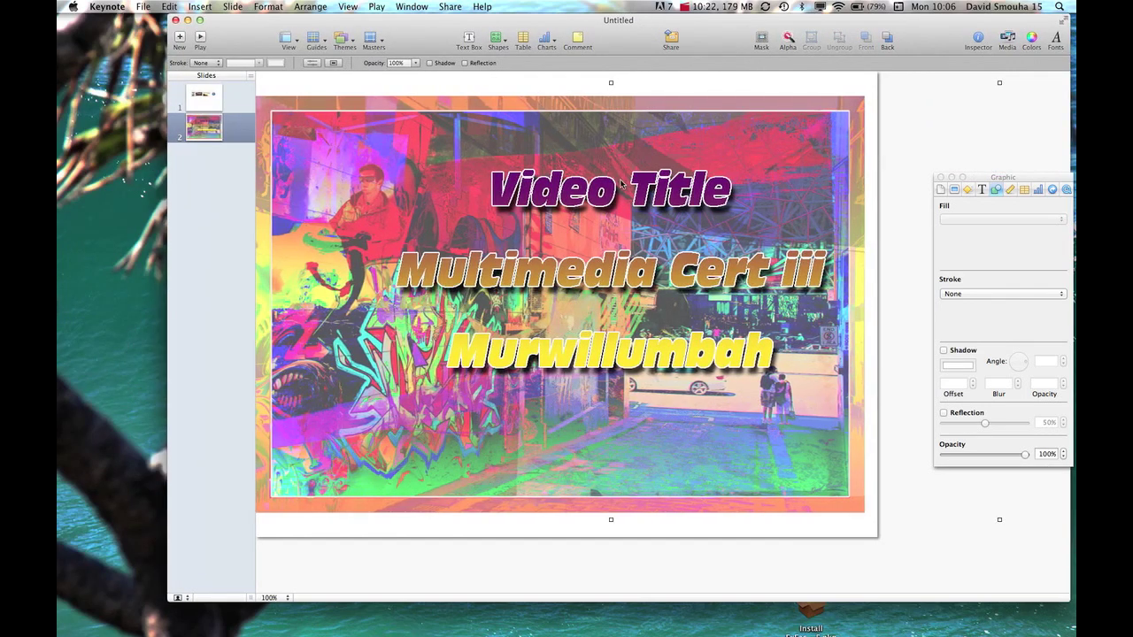
{"action": "left_click_drag", "start_coordinate": [608, 187], "coordinate": [553, 209]}
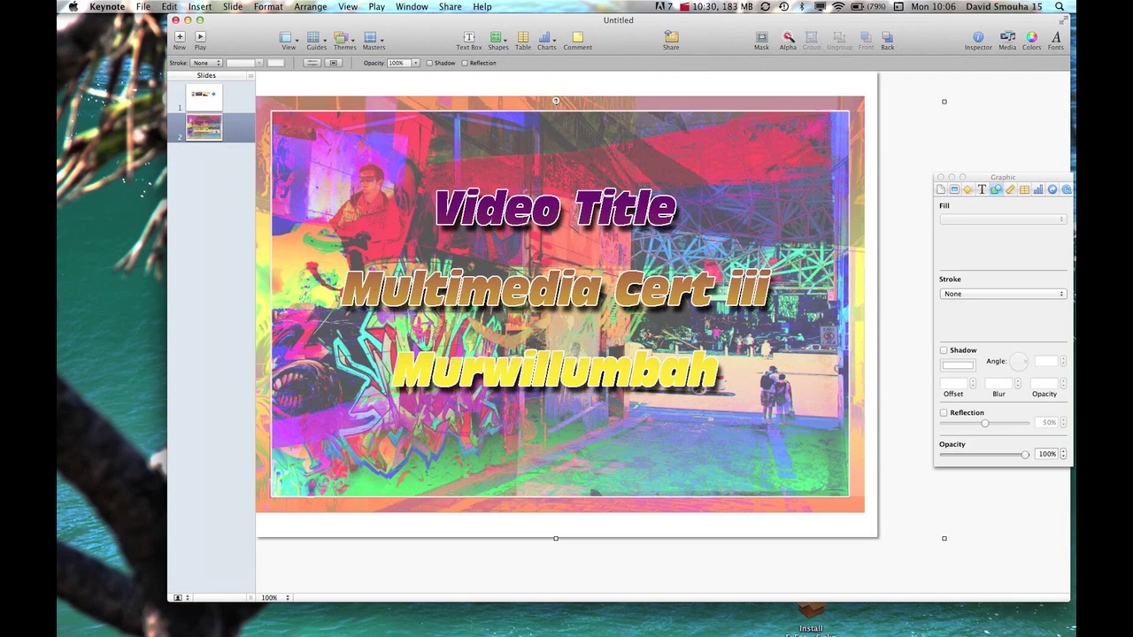
{"action": "left_click_drag", "start_coordinate": [556, 101], "coordinate": [544, 134]}
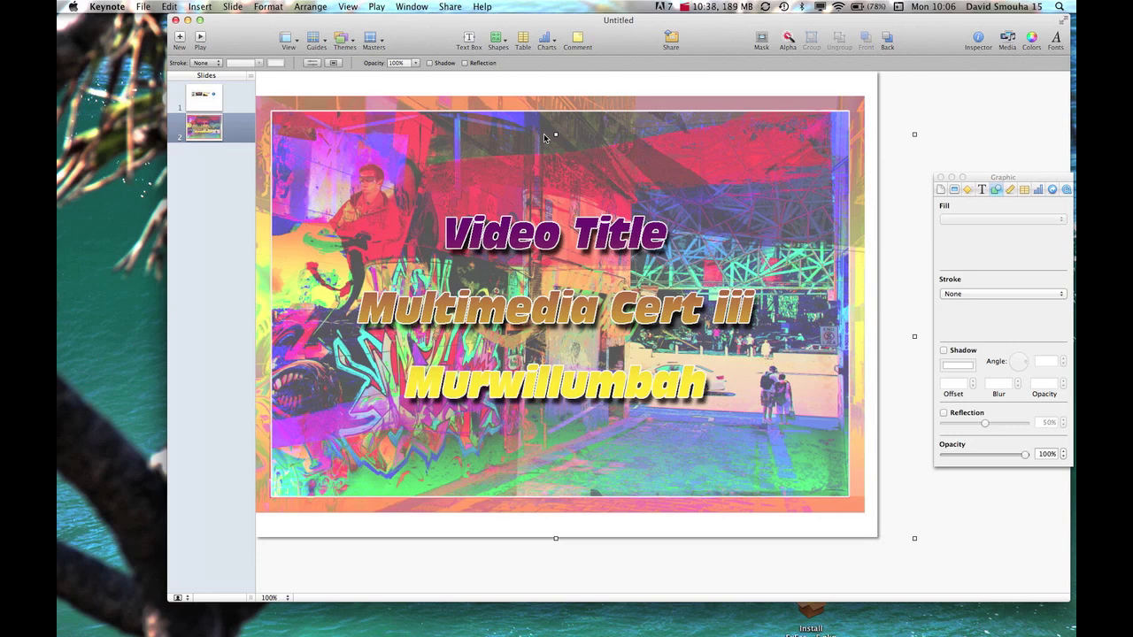
{"action": "left_click_drag", "start_coordinate": [550, 137], "coordinate": [555, 155]}
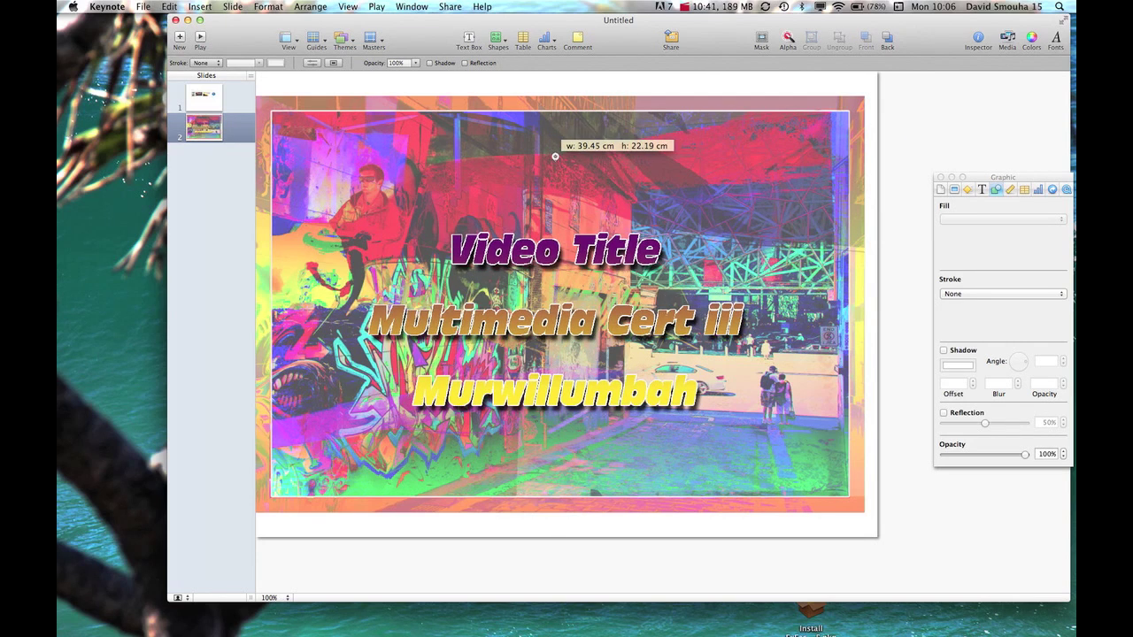